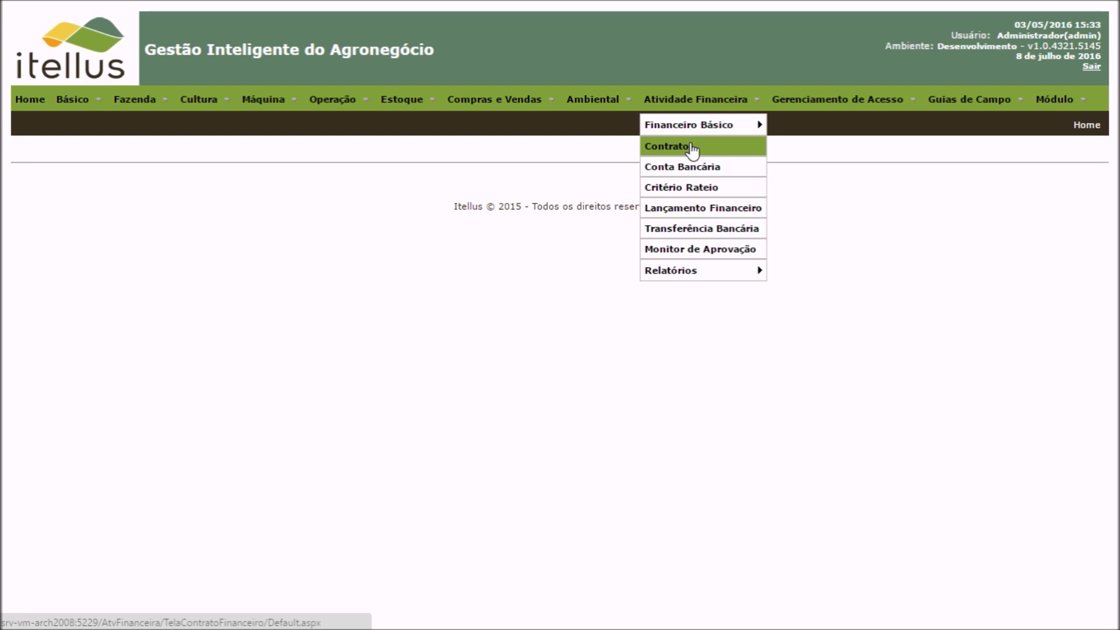
Start a new contract under the financial activities and fill in Pessoa with the contract party's full name
{"action": "left_click", "coordinate": [692, 151]}
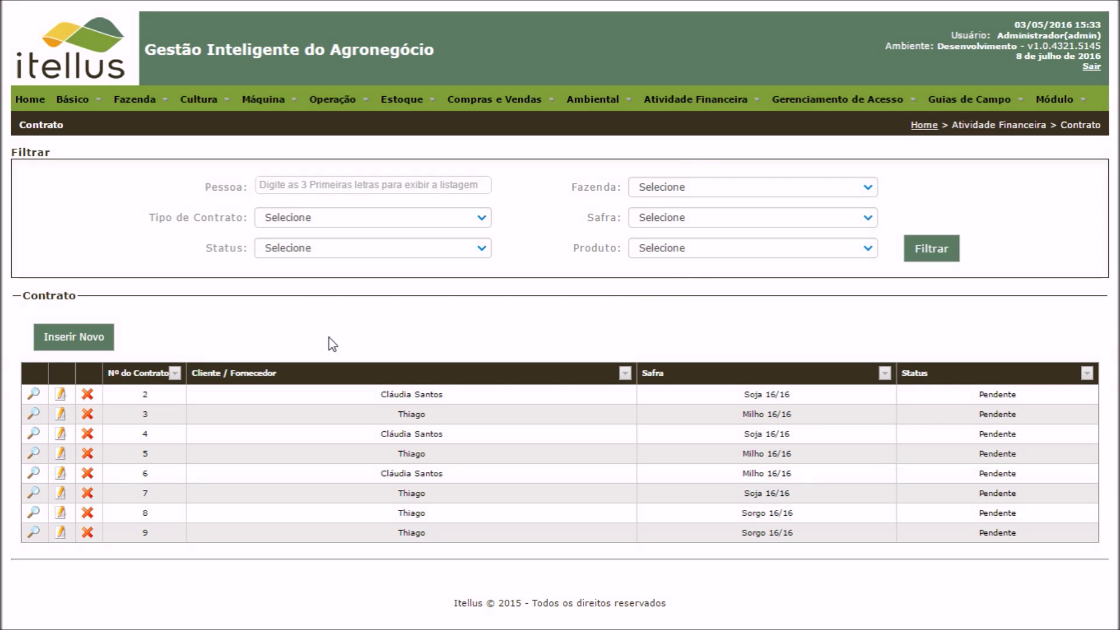
{"action": "left_click", "coordinate": [92, 343]}
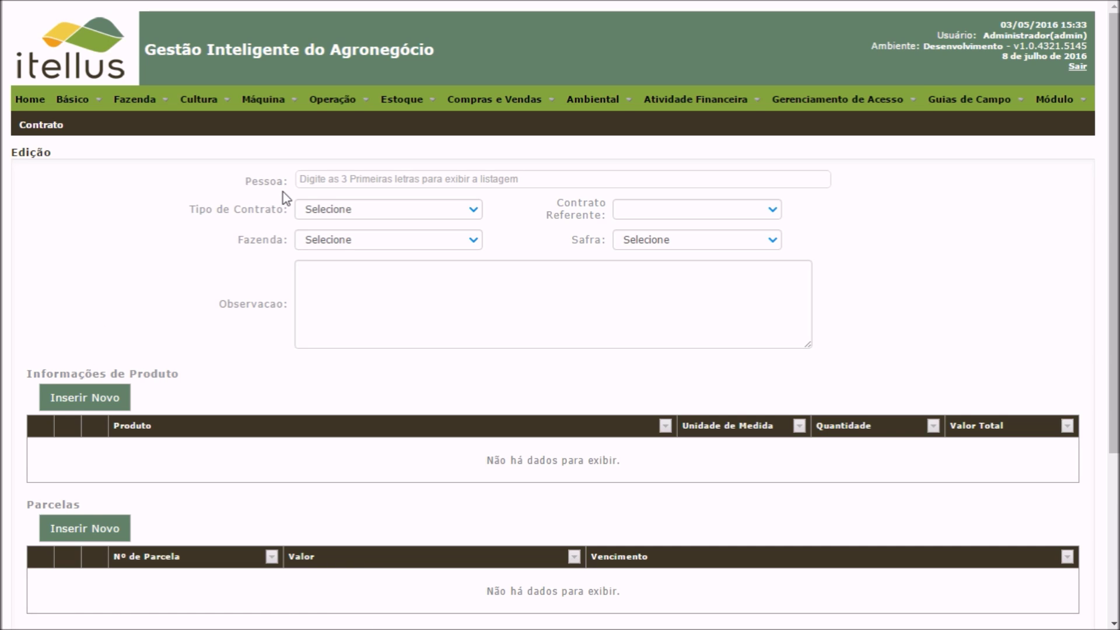
{"action": "left_click", "coordinate": [304, 181]}
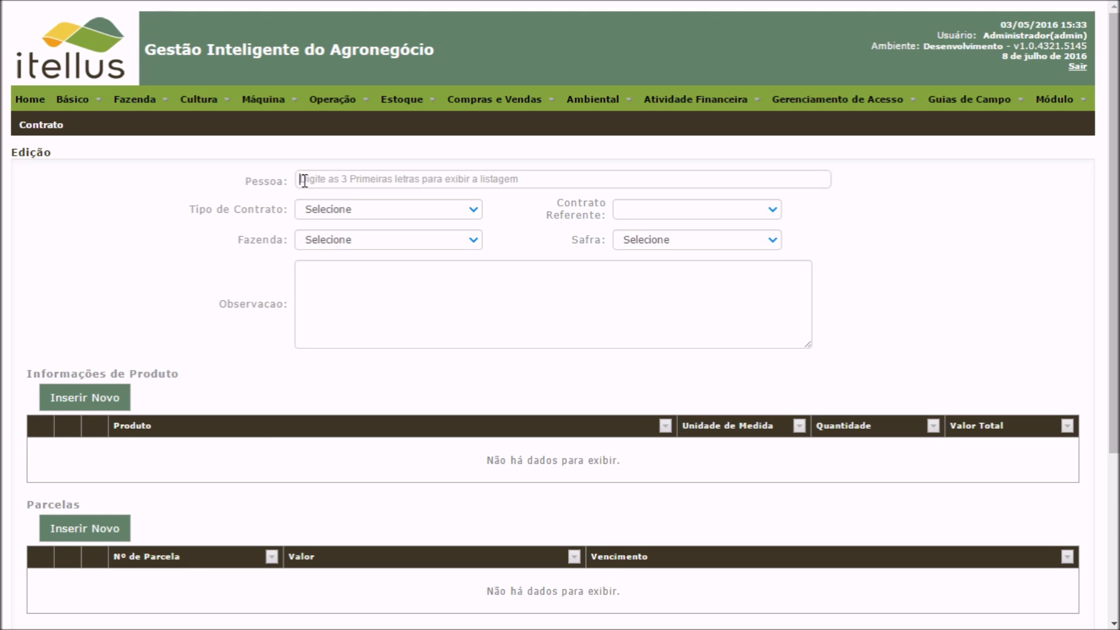
{"action": "type", "text": "fil"}
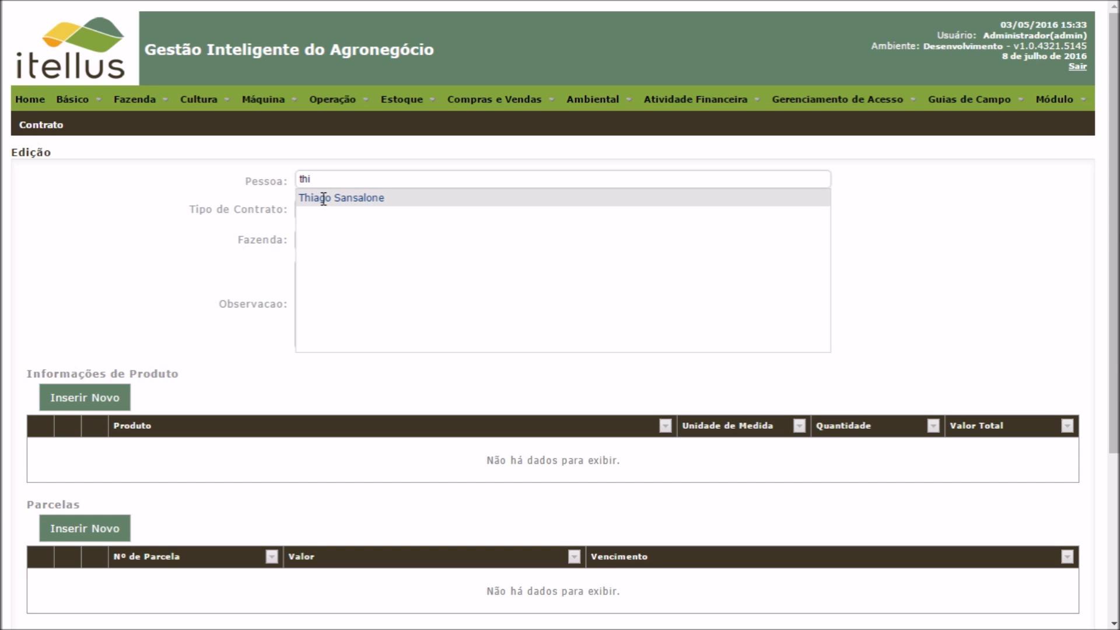
{"action": "left_click", "coordinate": [323, 200]}
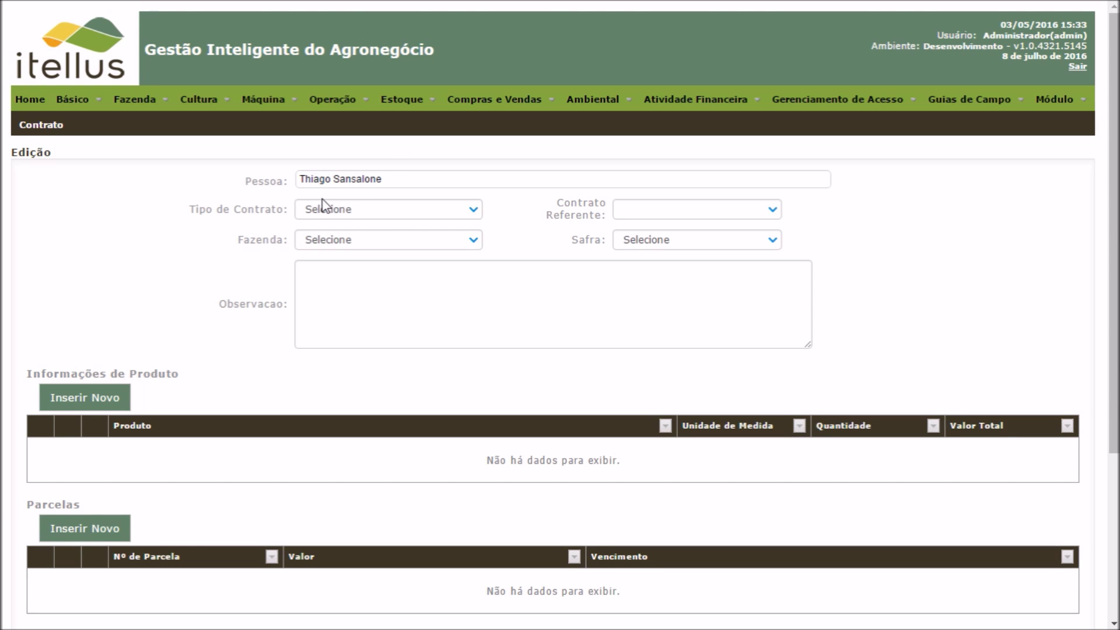
Set the contract type to Venda, the farm to Fazenda Belo Horizonte and the harvest to Milho 16/16
{"action": "left_click", "coordinate": [398, 215]}
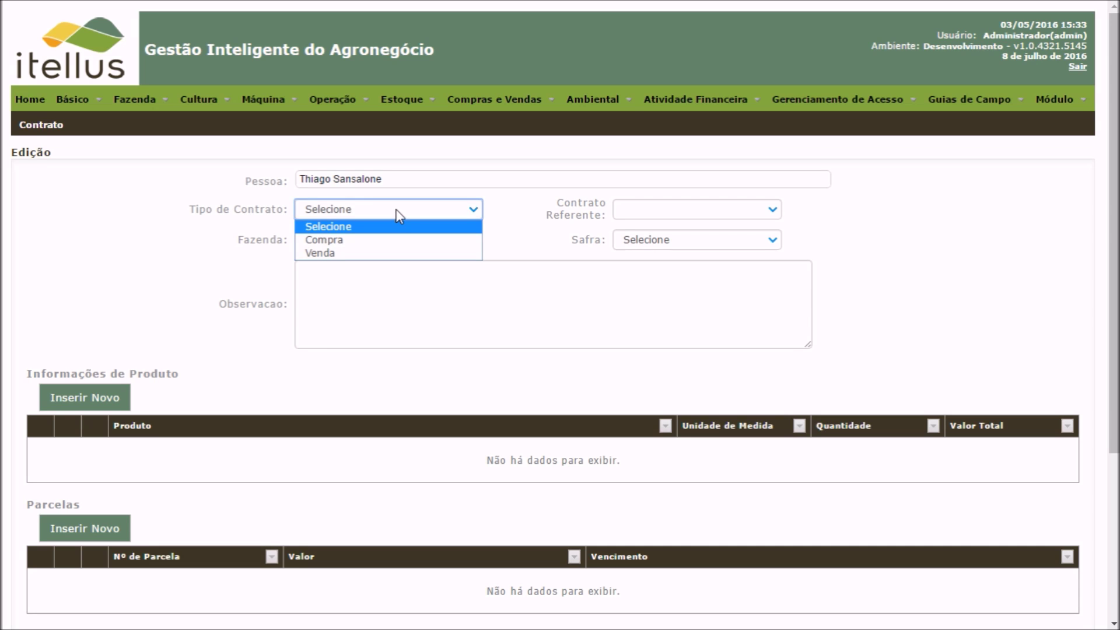
{"action": "left_click", "coordinate": [403, 259]}
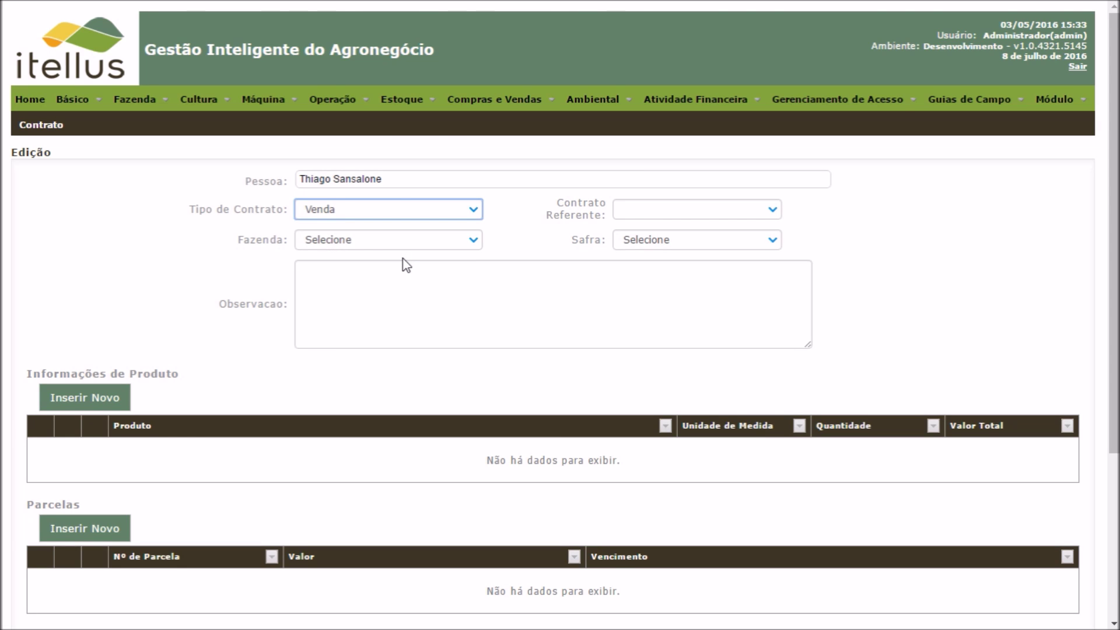
{"action": "left_click", "coordinate": [429, 249]}
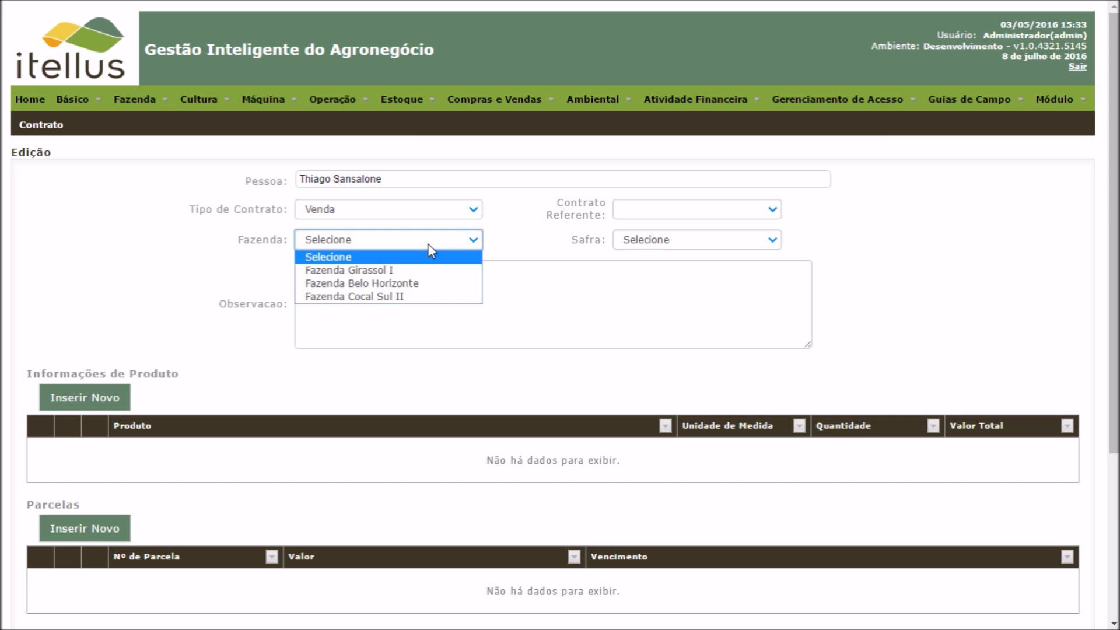
{"action": "left_click", "coordinate": [441, 285]}
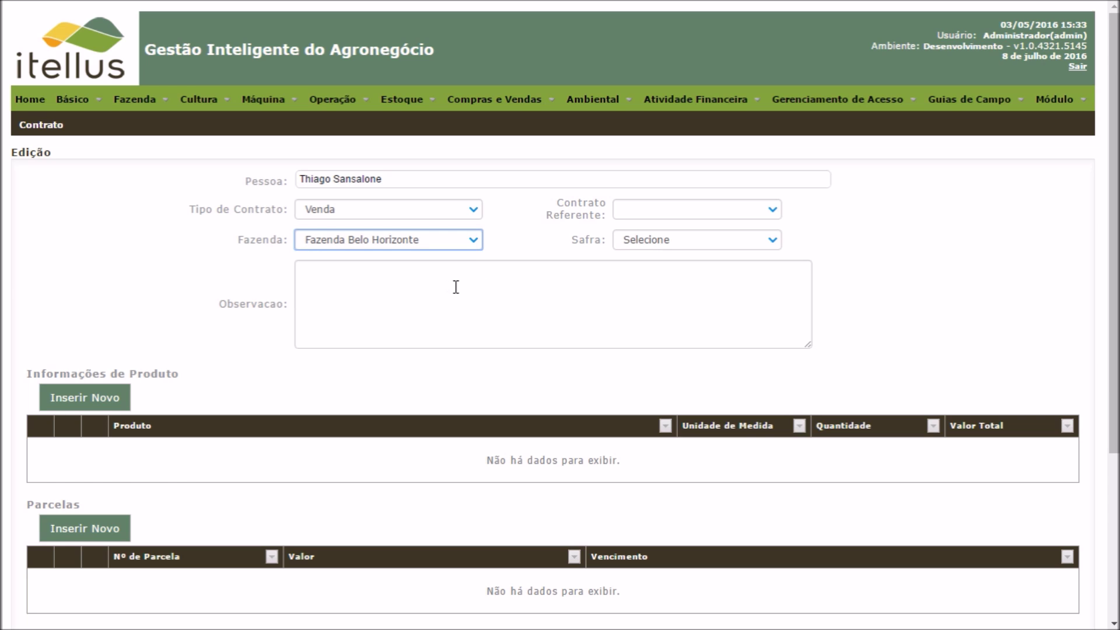
{"action": "left_click", "coordinate": [671, 239]}
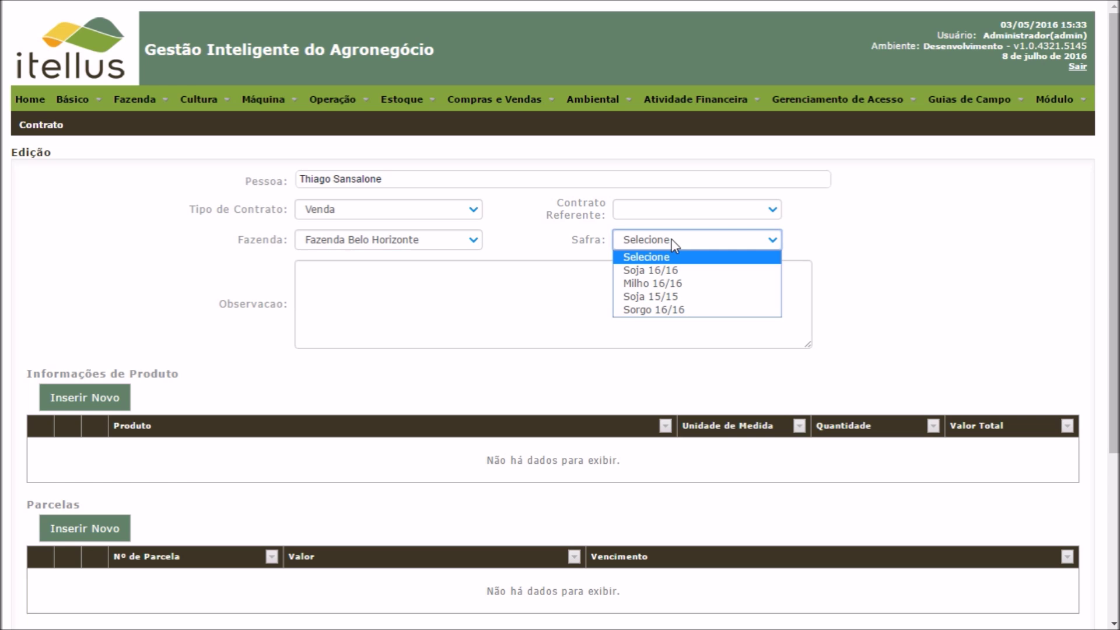
{"action": "left_click", "coordinate": [680, 289]}
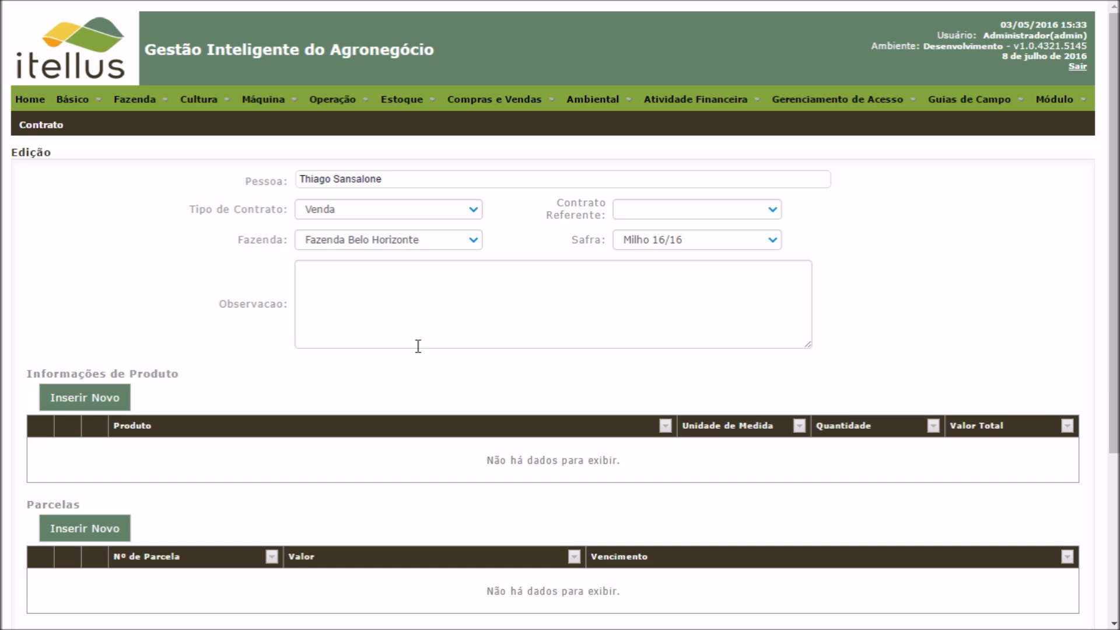
Enter the contract observation "Venda de produção consignada."
{"action": "left_click", "coordinate": [342, 309]}
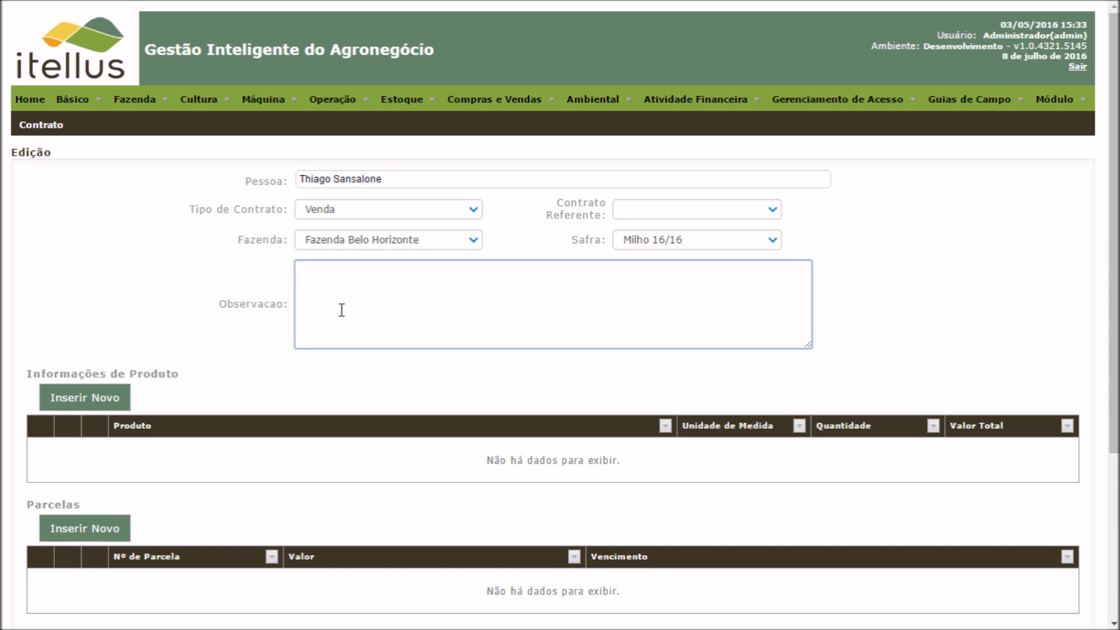
{"action": "type", "text": "Venda"}
{"action": "type", "text": " de "}
{"action": "type", "text": "produc"}
{"action": "type", "text": "ão "}
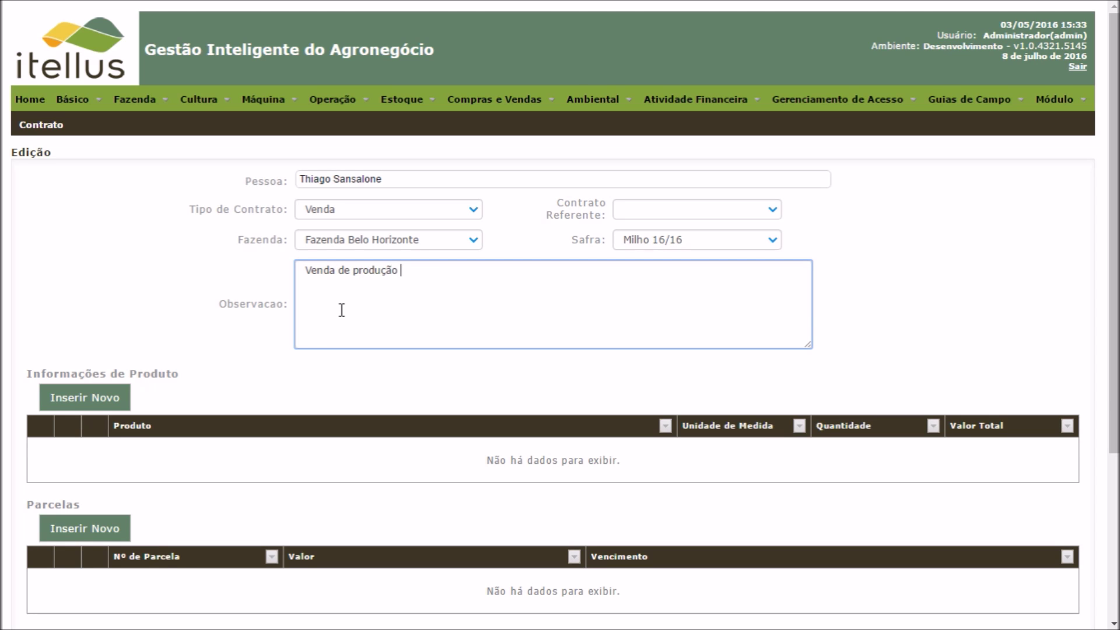
{"action": "type", "text": "consignada."}
Add the product Milho Orgânico to the contract with unit Tn and quantity 11, and save it
{"action": "scroll", "coordinate": [323, 326], "scroll_direction": "down", "scroll_amount": 2}
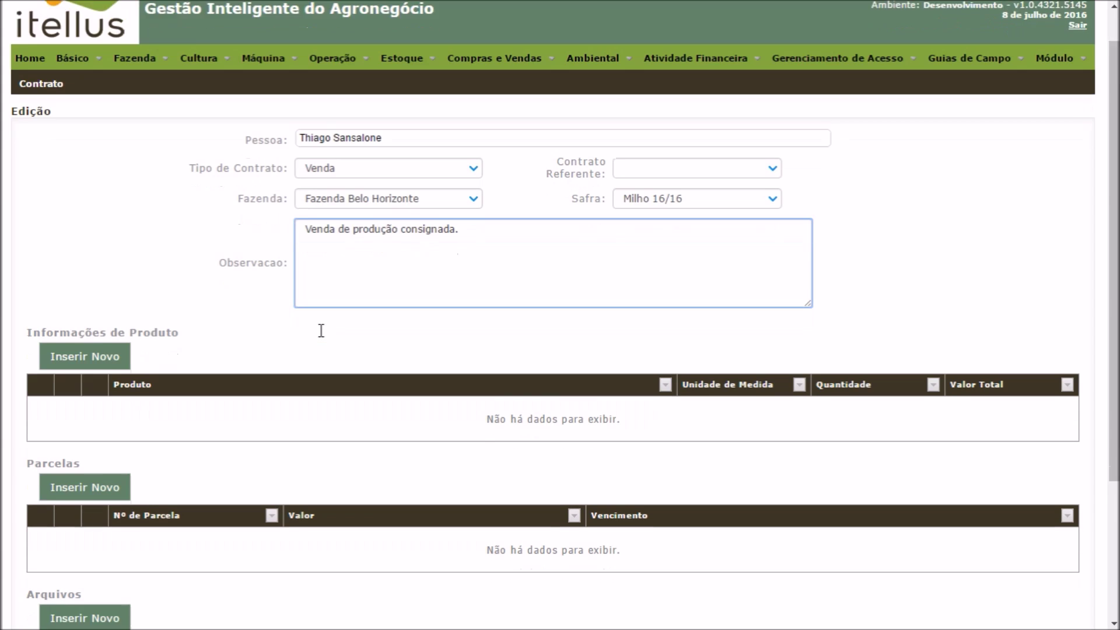
{"action": "left_click", "coordinate": [97, 319]}
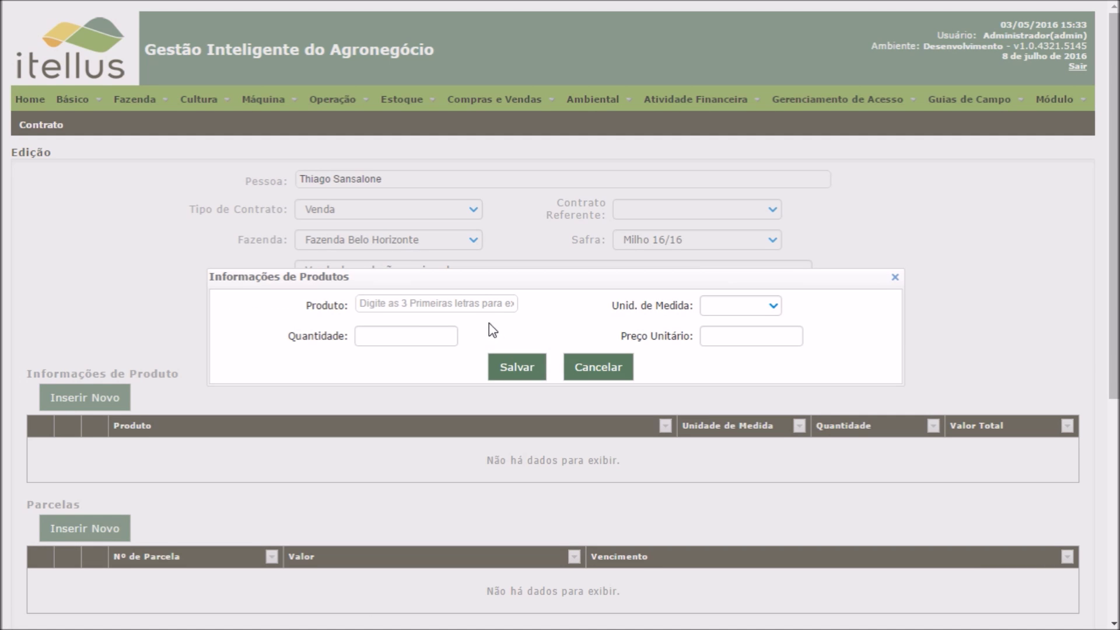
{"action": "left_click", "coordinate": [459, 306]}
{"action": "type", "text": "milh"}
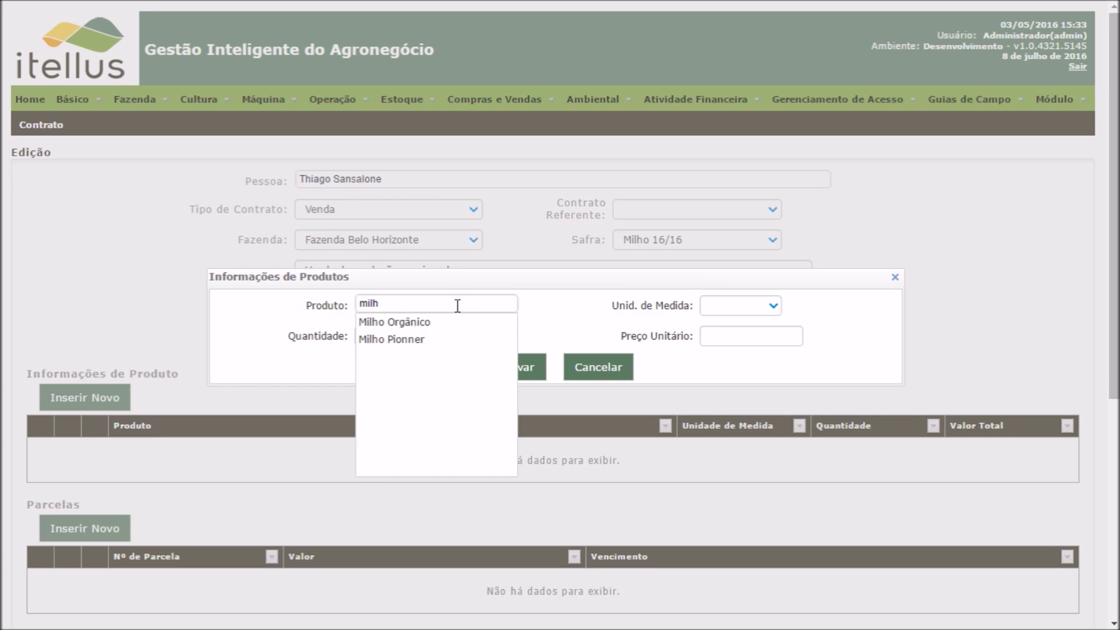
{"action": "left_click", "coordinate": [454, 323]}
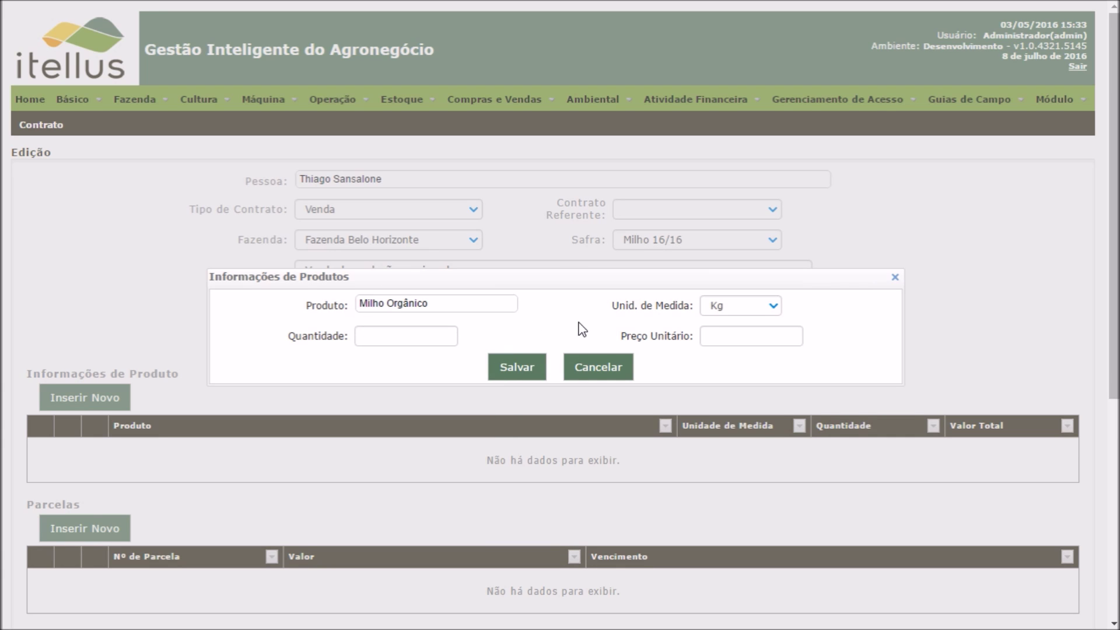
{"action": "left_click", "coordinate": [775, 304]}
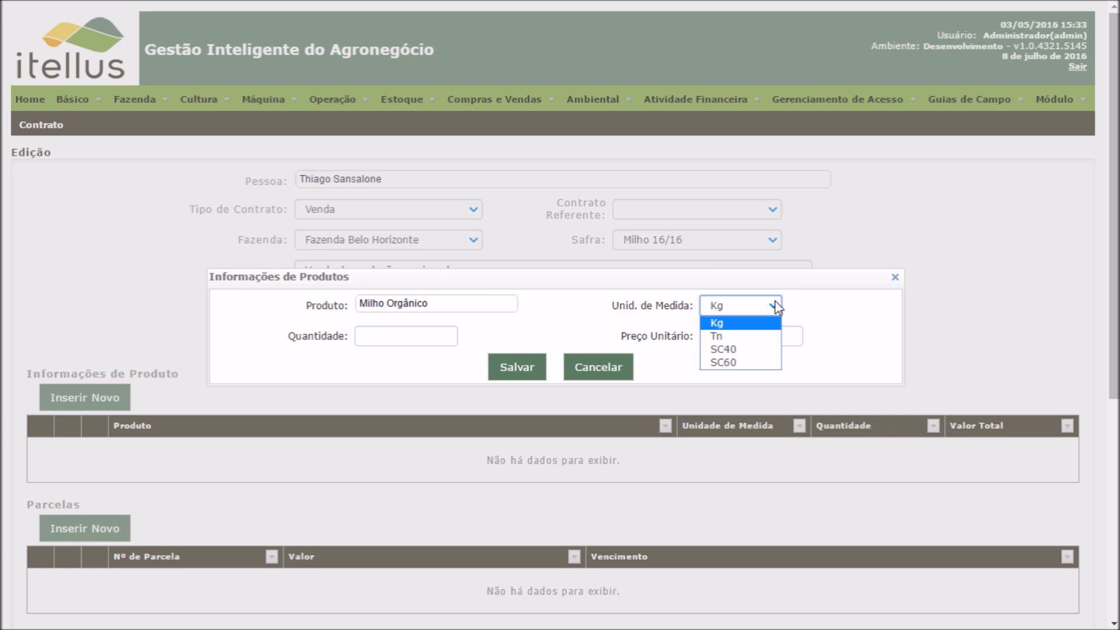
{"action": "left_click", "coordinate": [765, 337]}
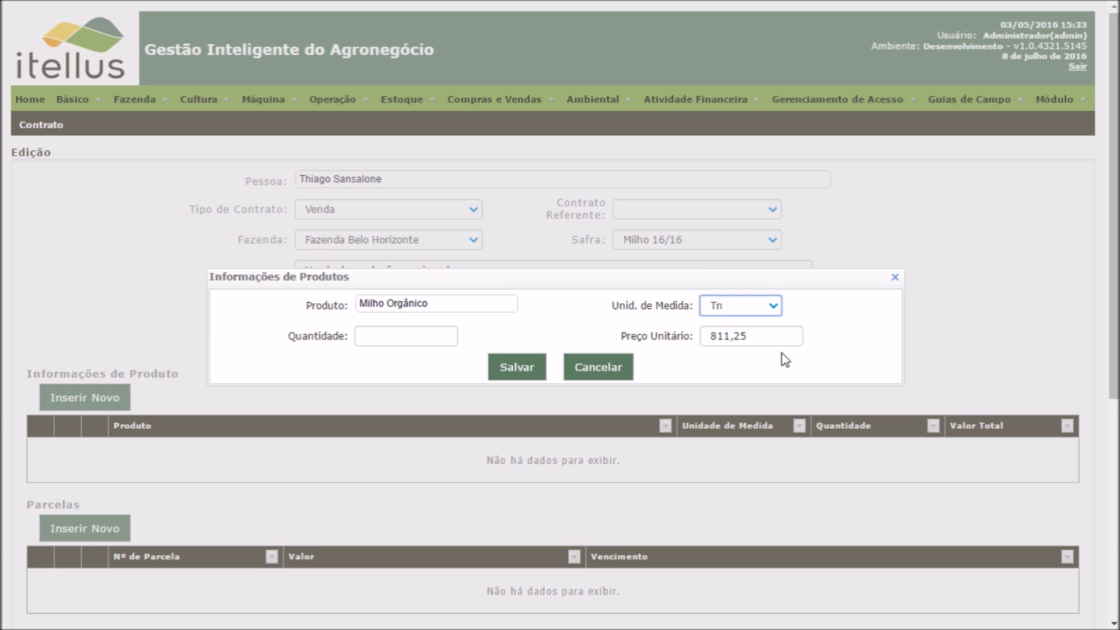
{"action": "left_click", "coordinate": [409, 344]}
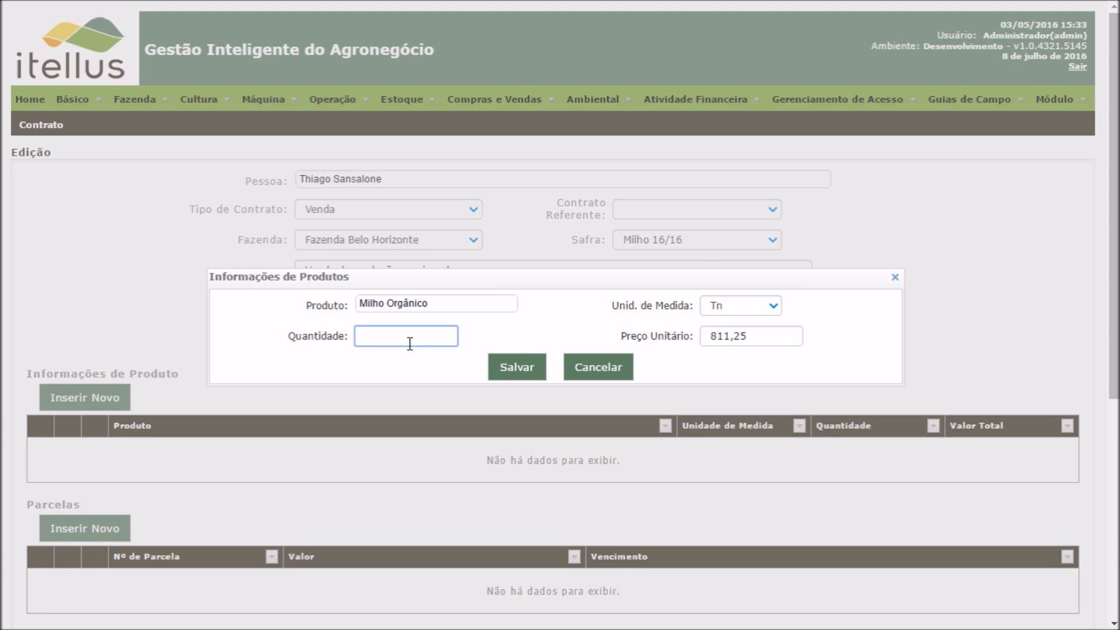
{"action": "type", "text": "11"}
{"action": "left_click", "coordinate": [529, 366]}
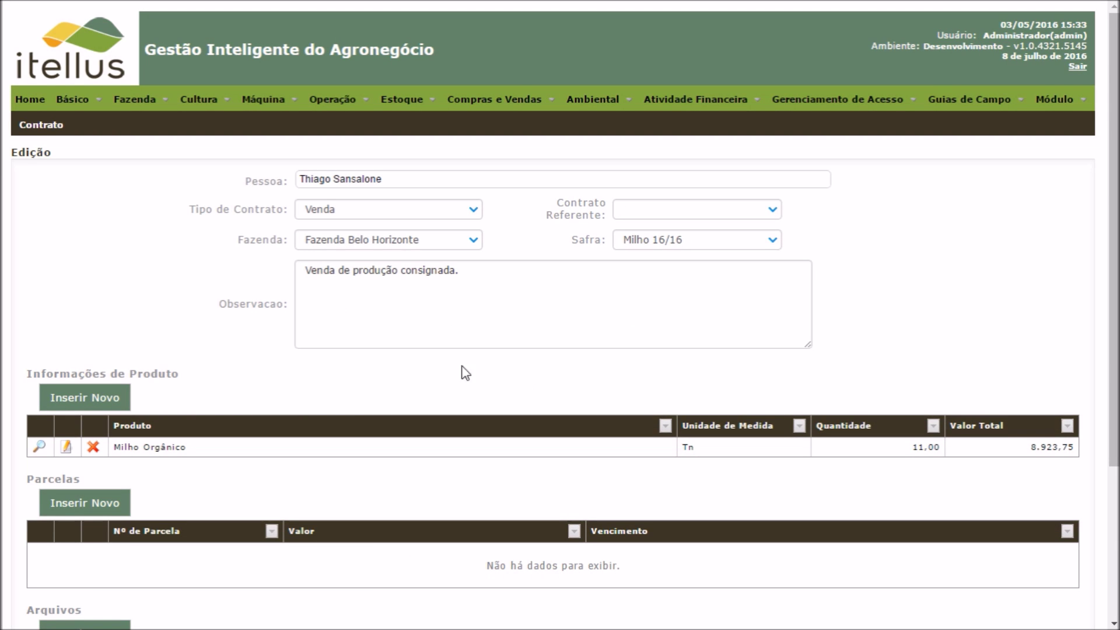
Add the product Milho Pionner to the contract with unit Tn and quantity 7, and save it
{"action": "left_click", "coordinate": [124, 395]}
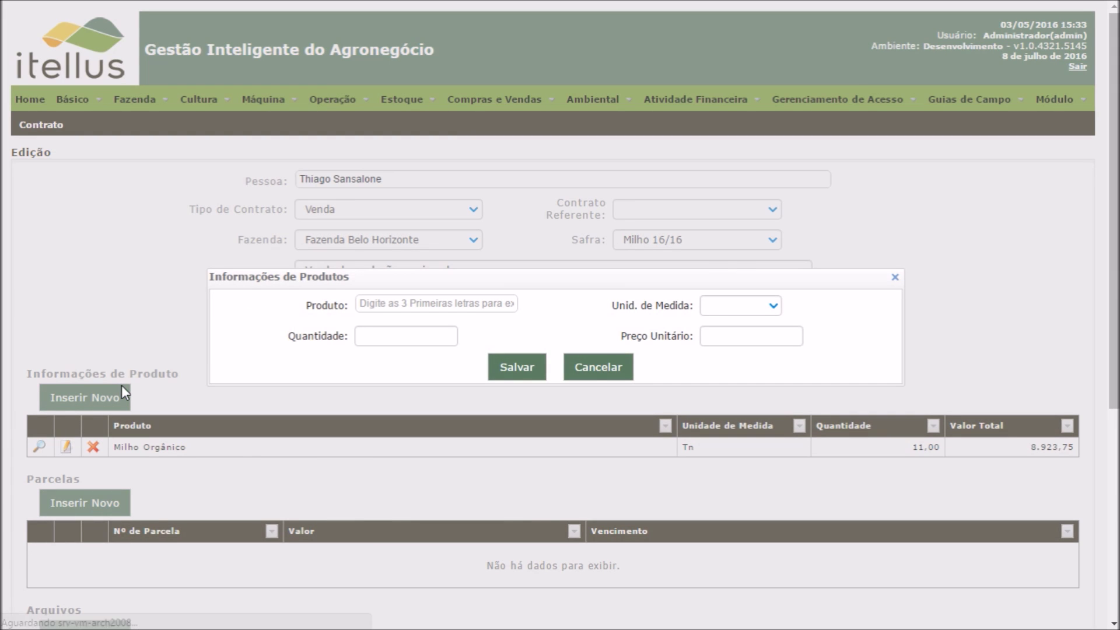
{"action": "left_click", "coordinate": [383, 309]}
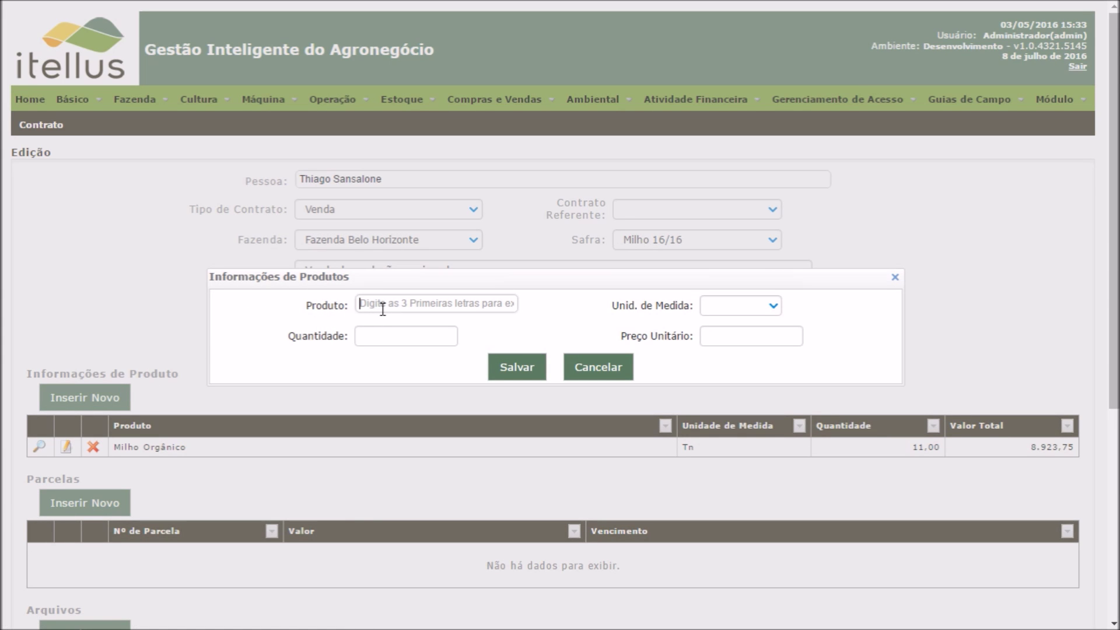
{"action": "type", "text": "milhe"}
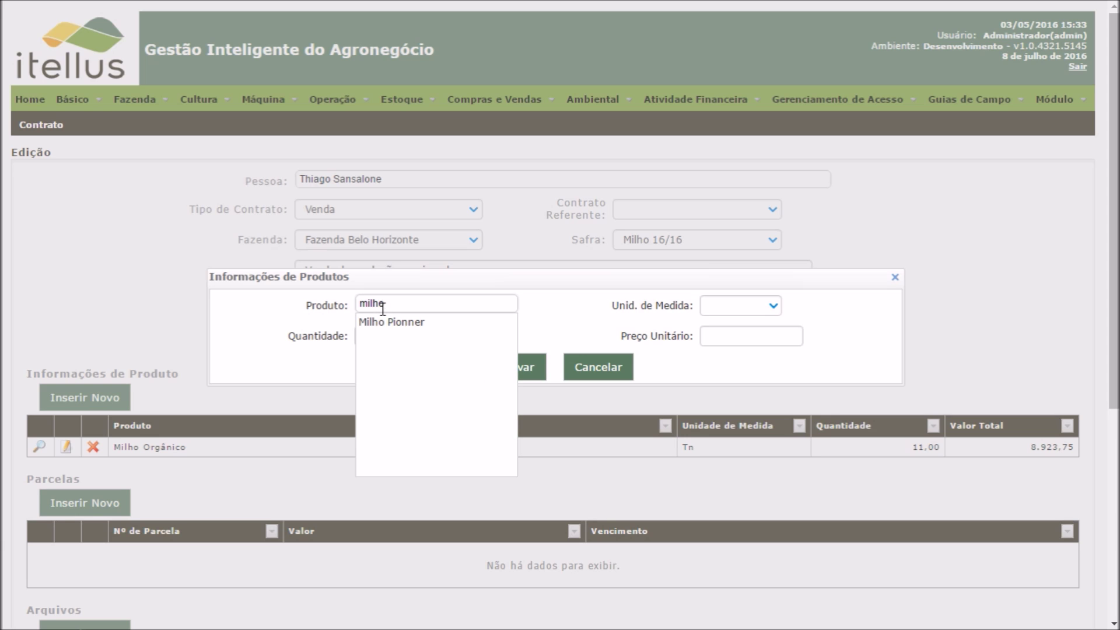
{"action": "left_click", "coordinate": [389, 322]}
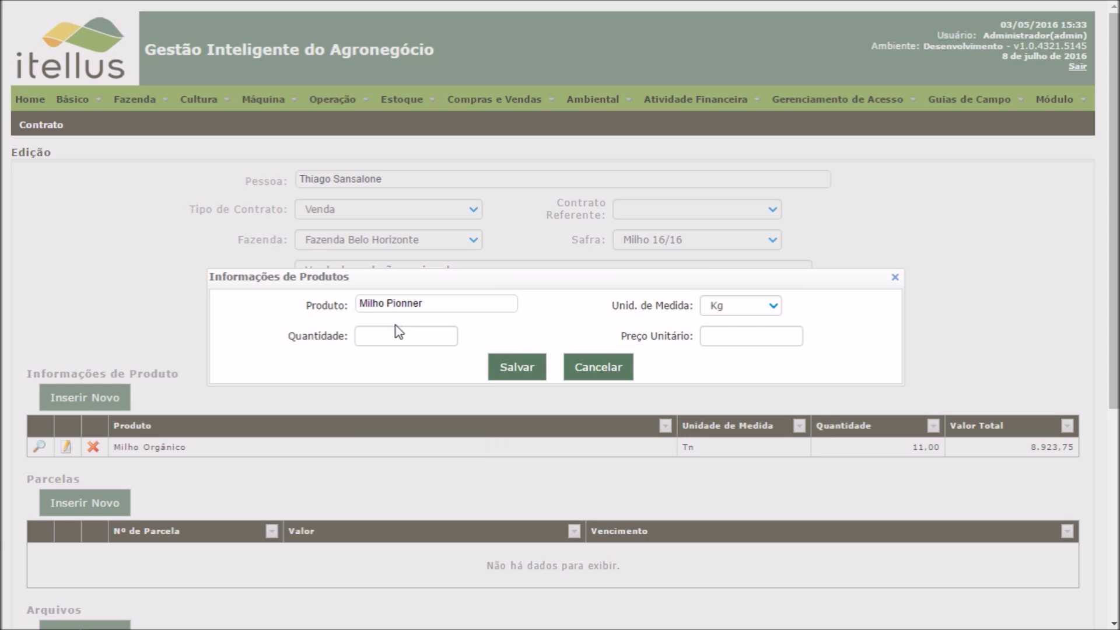
{"action": "left_click", "coordinate": [773, 300]}
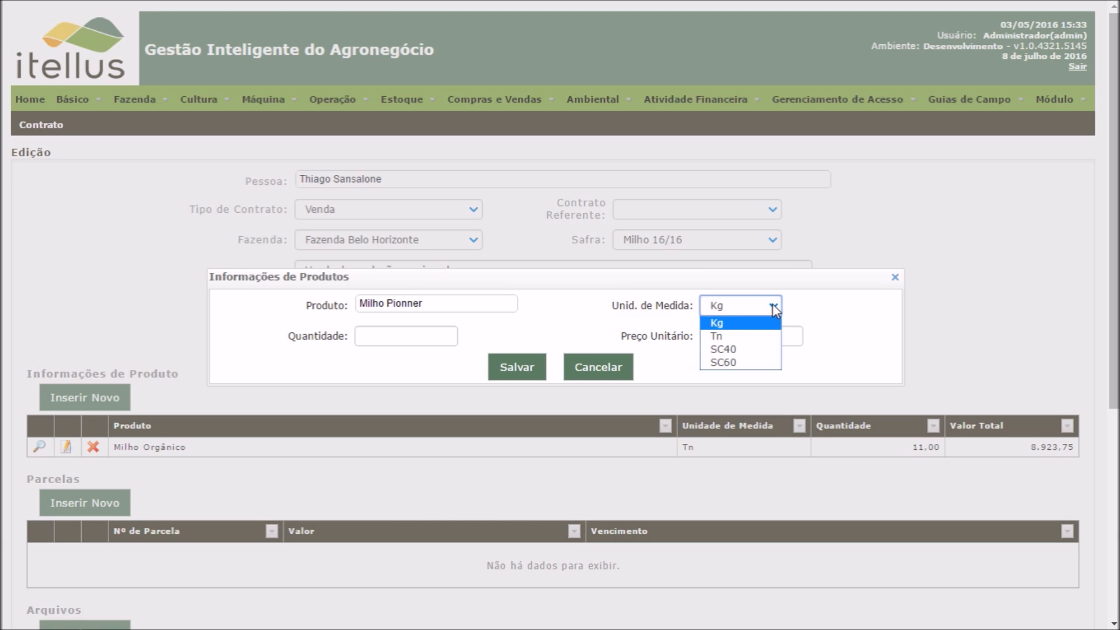
{"action": "left_click", "coordinate": [750, 337]}
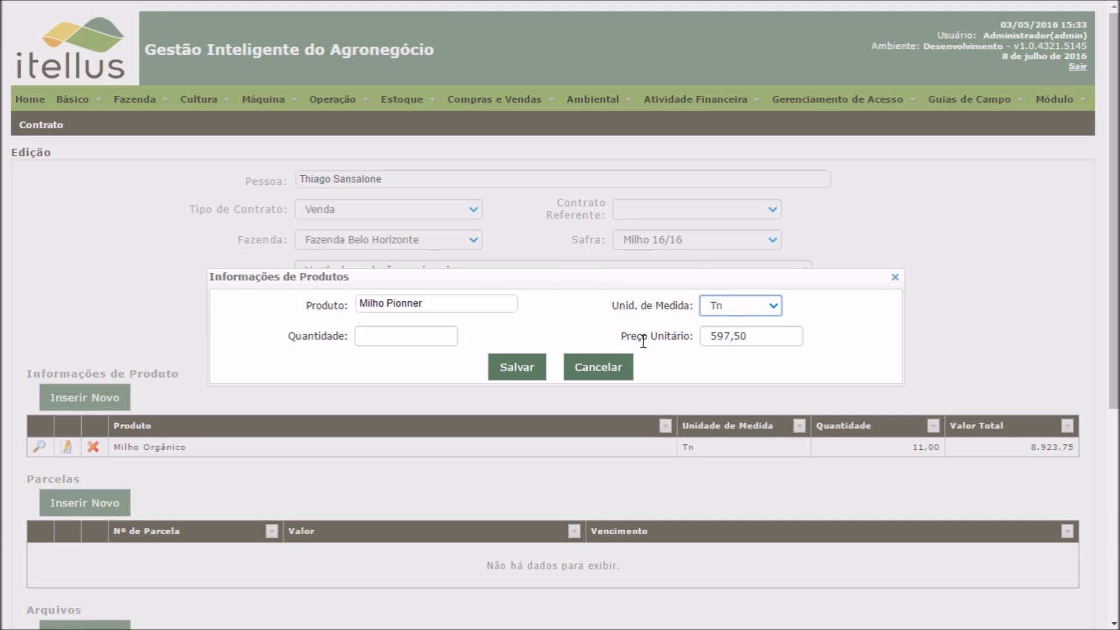
{"action": "left_click", "coordinate": [395, 337]}
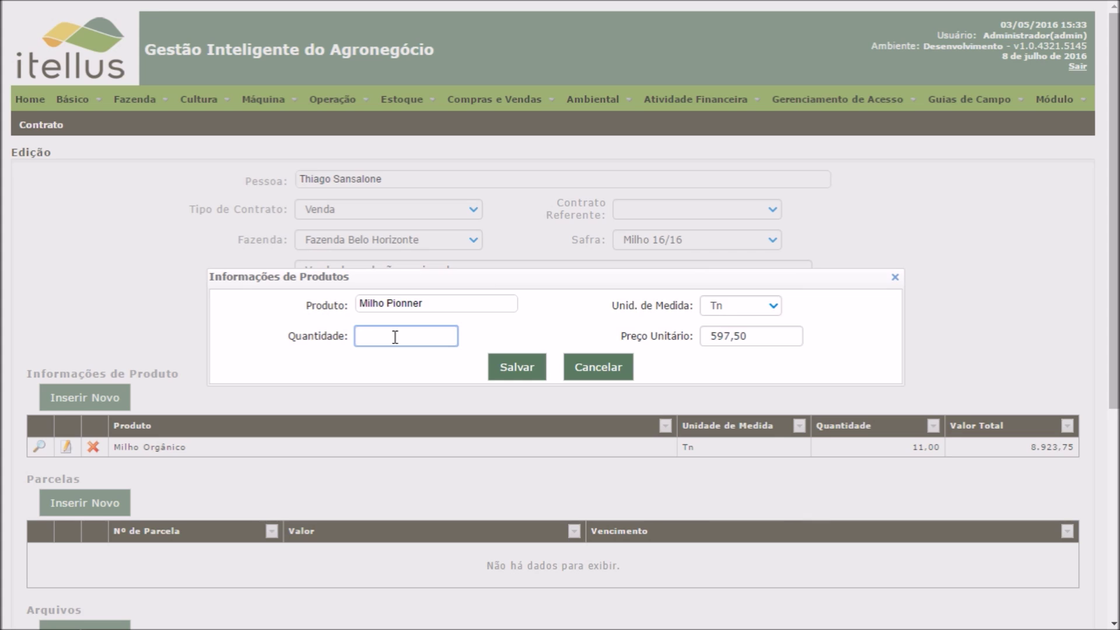
{"action": "type", "text": "7"}
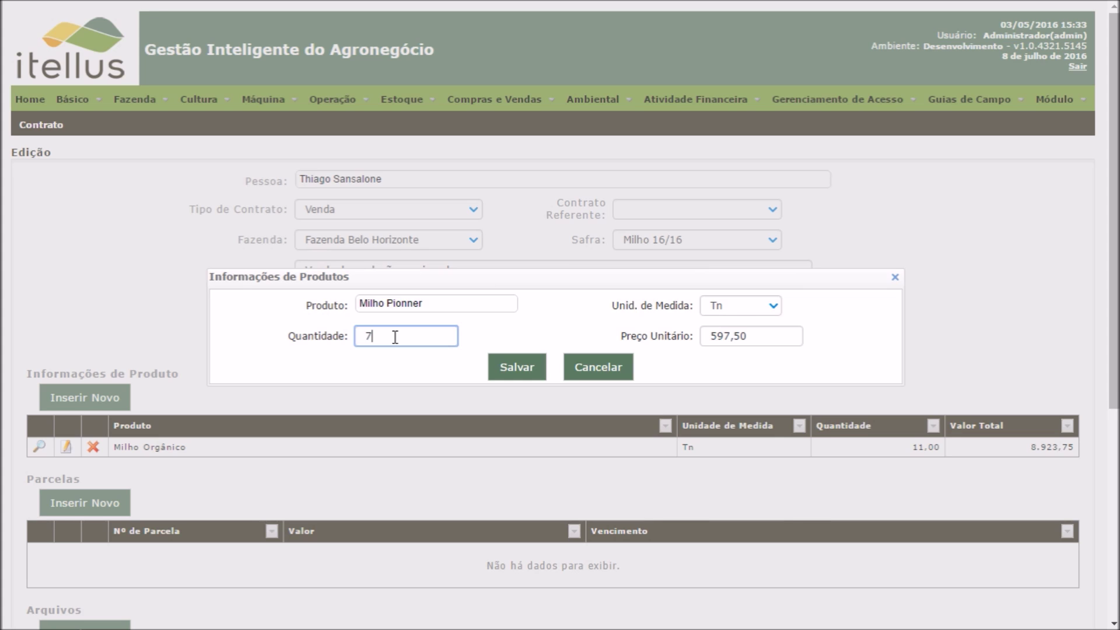
{"action": "left_click", "coordinate": [515, 365]}
{"action": "left_click", "coordinate": [543, 368]}
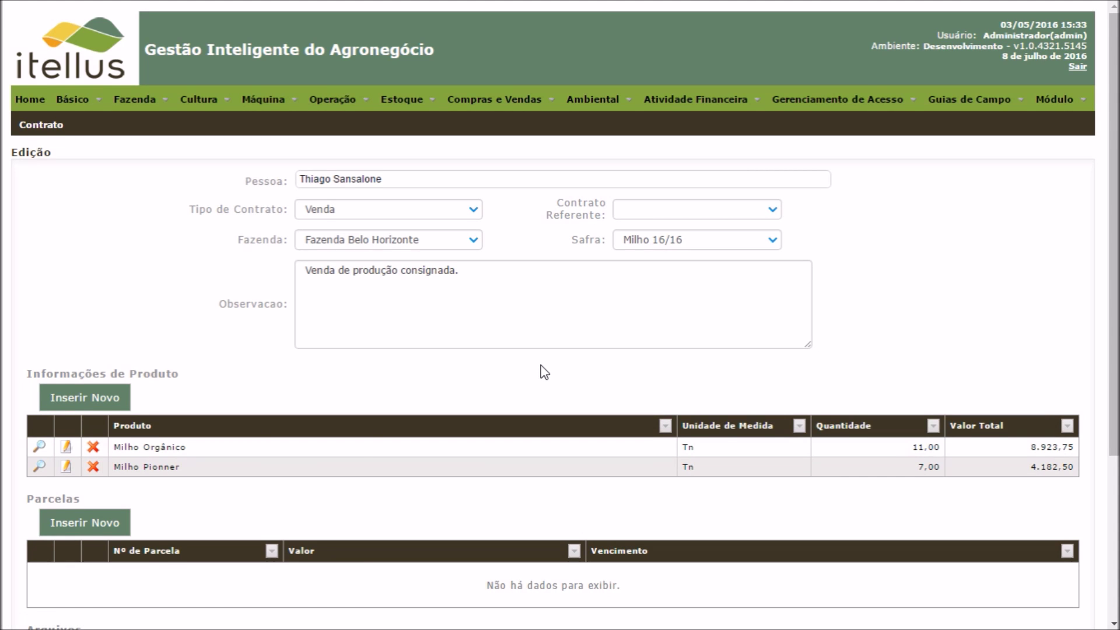
Add a first payment installment to the contract with value 10.000,00 and due date 30/09/2016, and save it
{"action": "scroll", "coordinate": [541, 367], "scroll_direction": "down", "scroll_amount": 3}
{"action": "scroll", "coordinate": [541, 367], "scroll_direction": "down", "scroll_amount": 3}
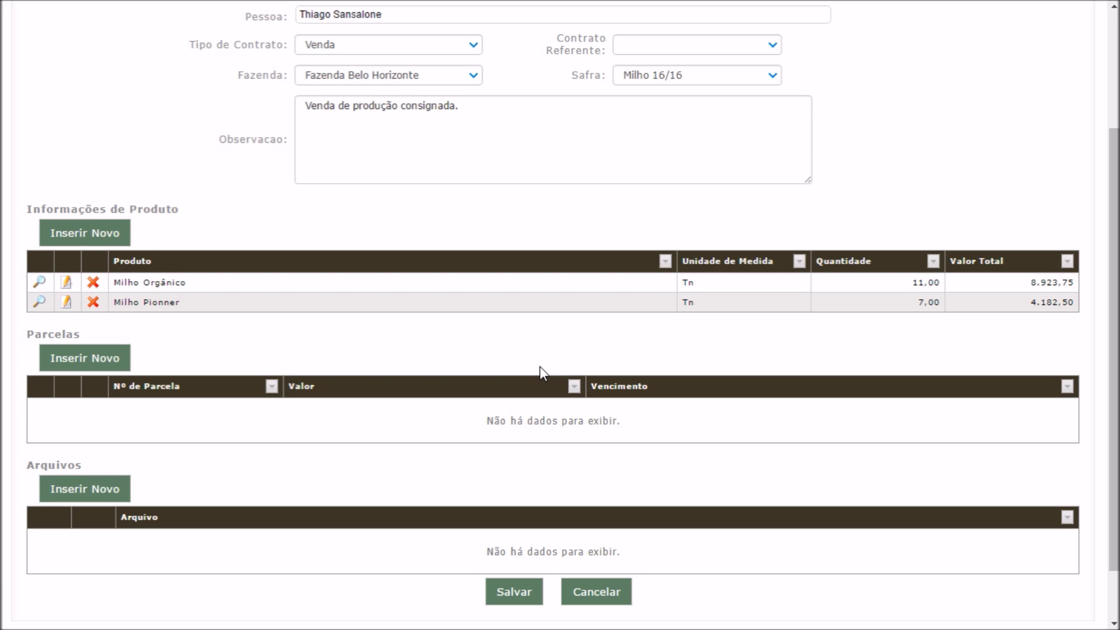
{"action": "left_click", "coordinate": [111, 368]}
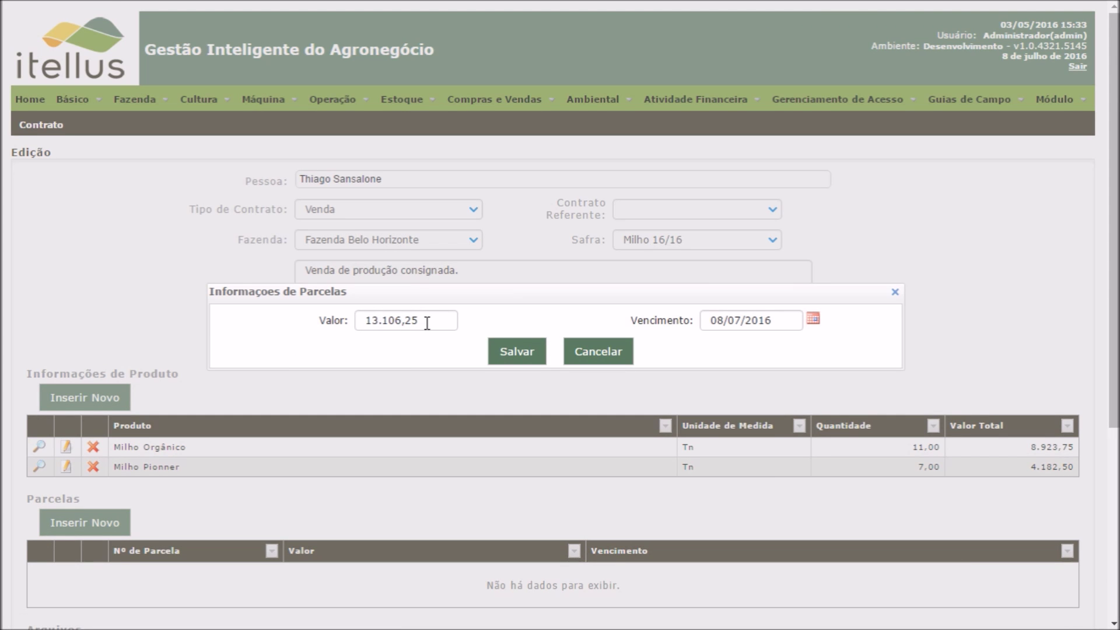
{"action": "left_click_drag", "start_coordinate": [431, 321], "coordinate": [341, 324]}
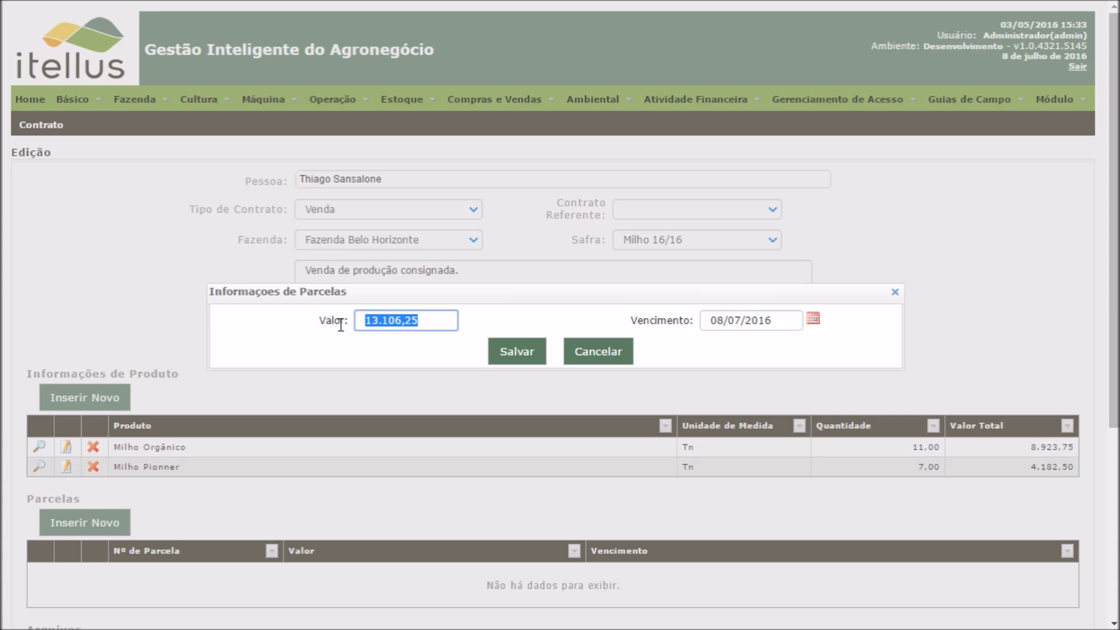
{"action": "type", "text": "10"}
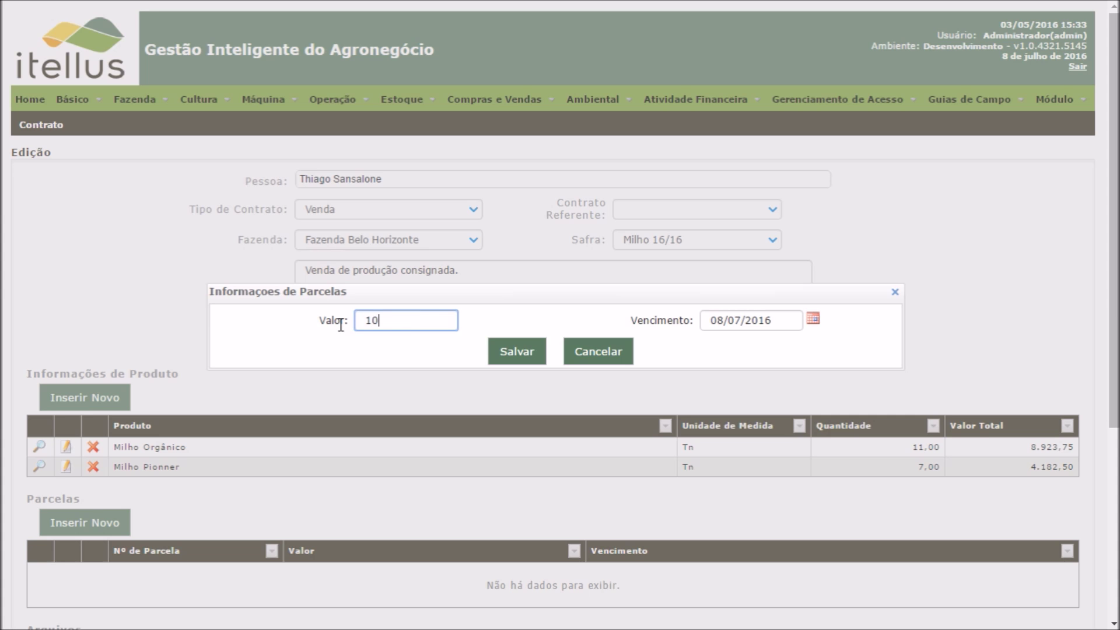
{"action": "type", "text": ".000"}
{"action": "left_click", "coordinate": [812, 319]}
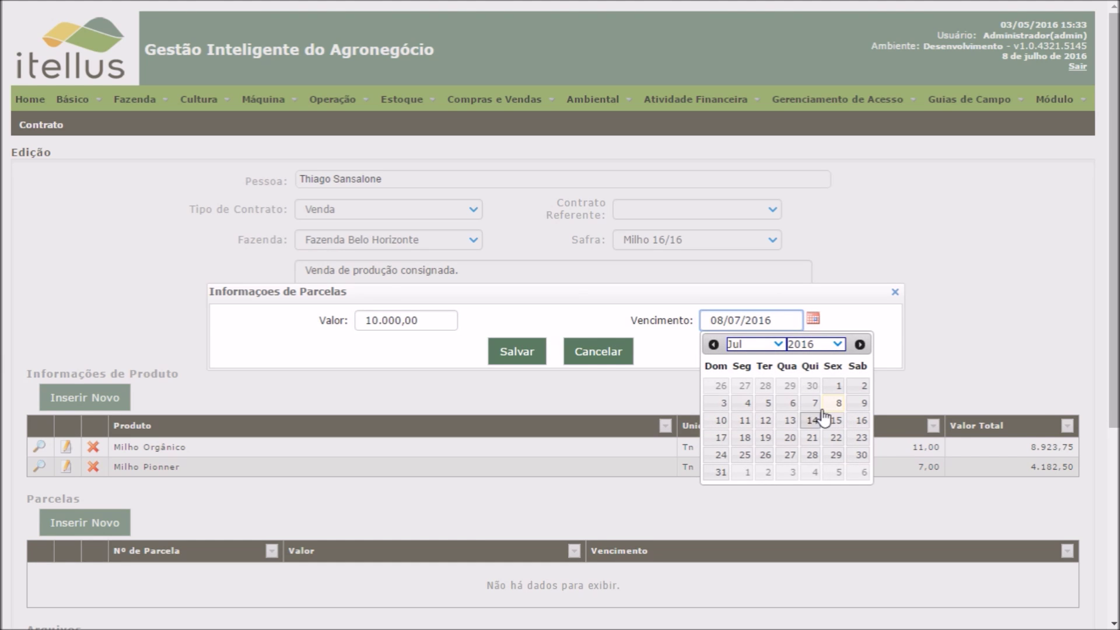
{"action": "left_click", "coordinate": [769, 345]}
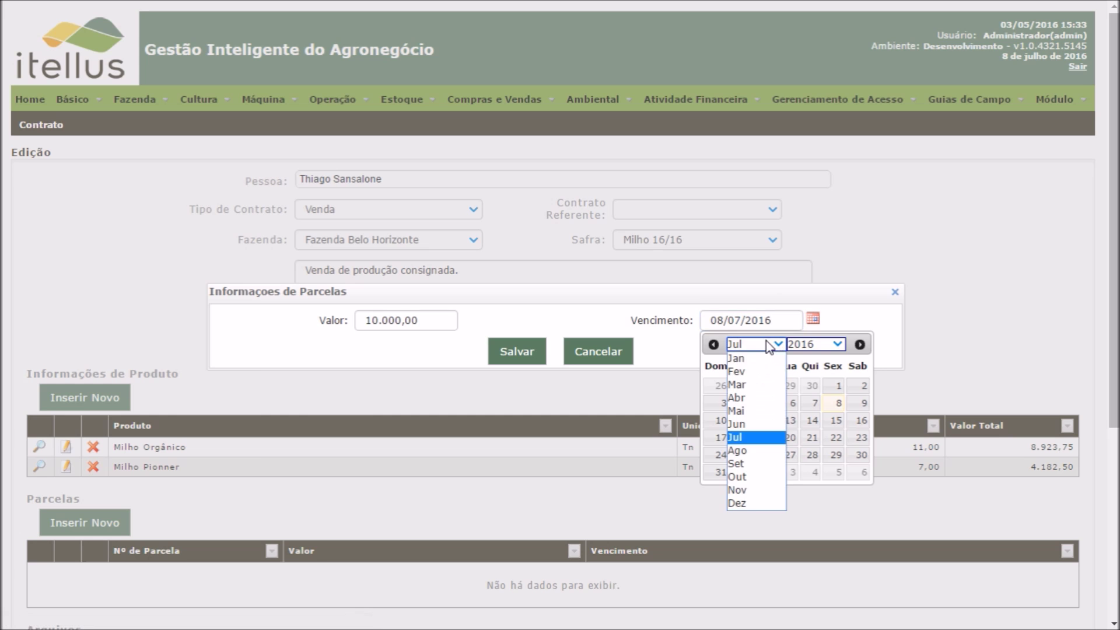
{"action": "left_click", "coordinate": [757, 470]}
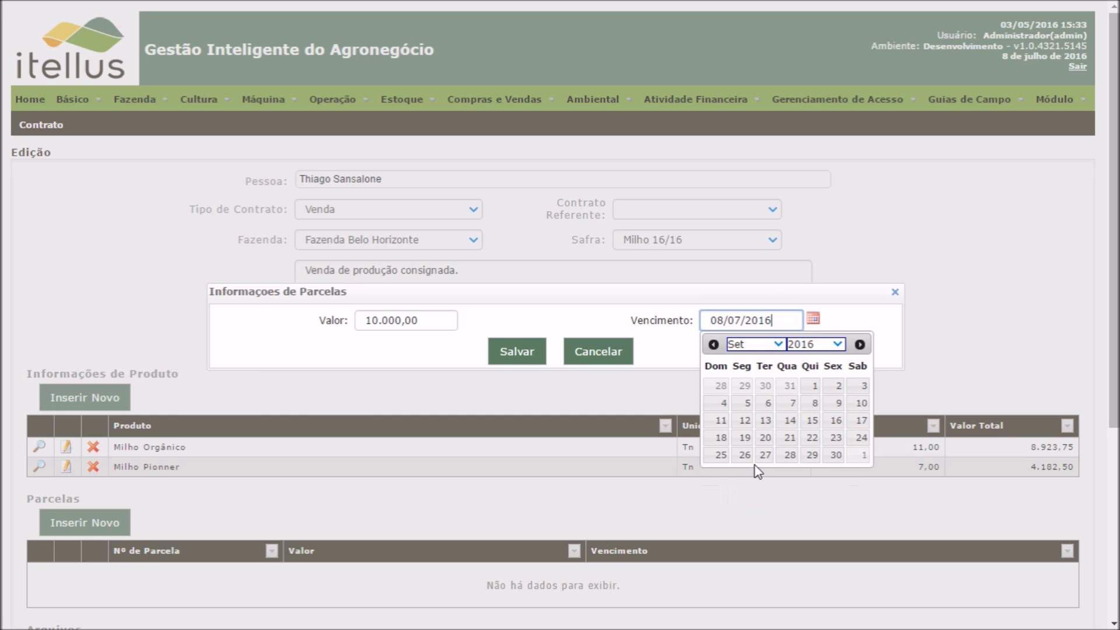
{"action": "left_click", "coordinate": [835, 456]}
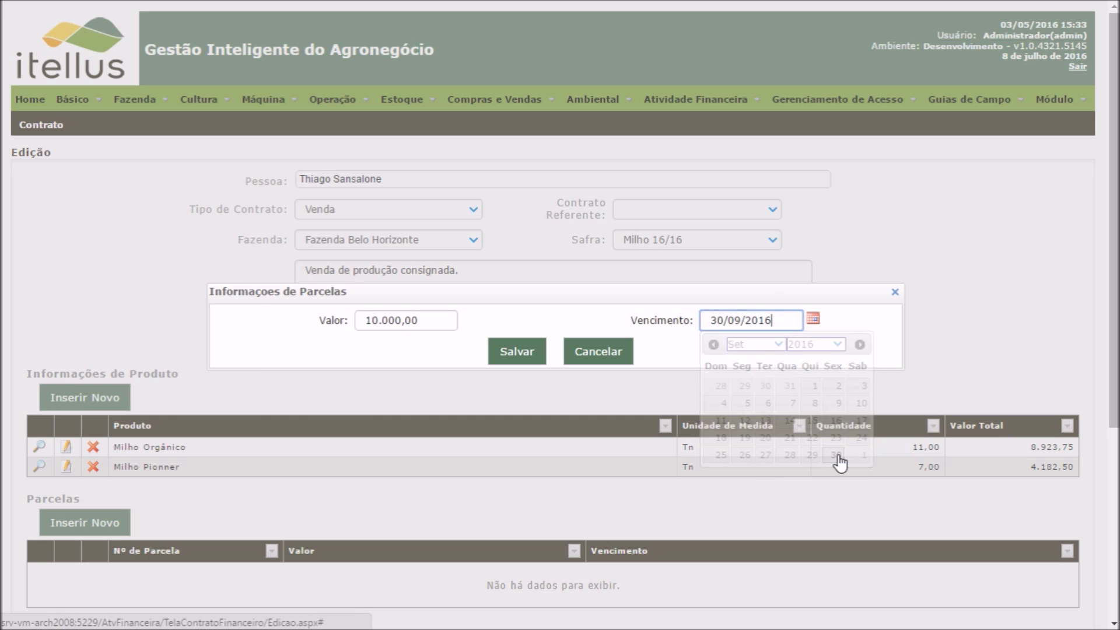
{"action": "left_click", "coordinate": [531, 357]}
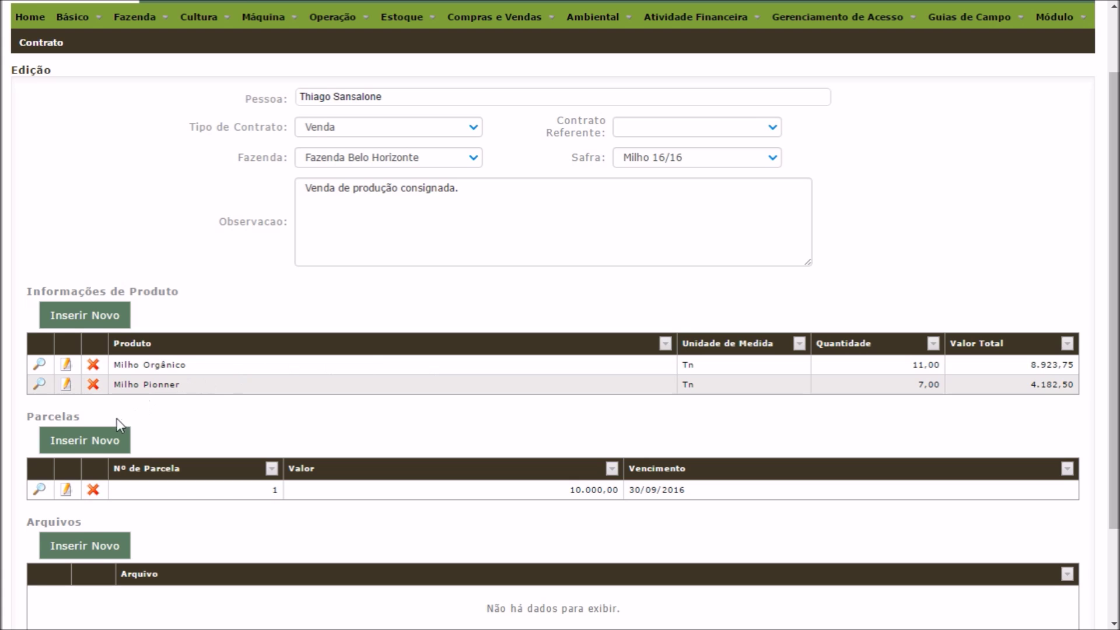
Add a second installment for the proposed value of 3.106,25 with due date 31/10/2016, and save it
{"action": "left_click", "coordinate": [100, 441]}
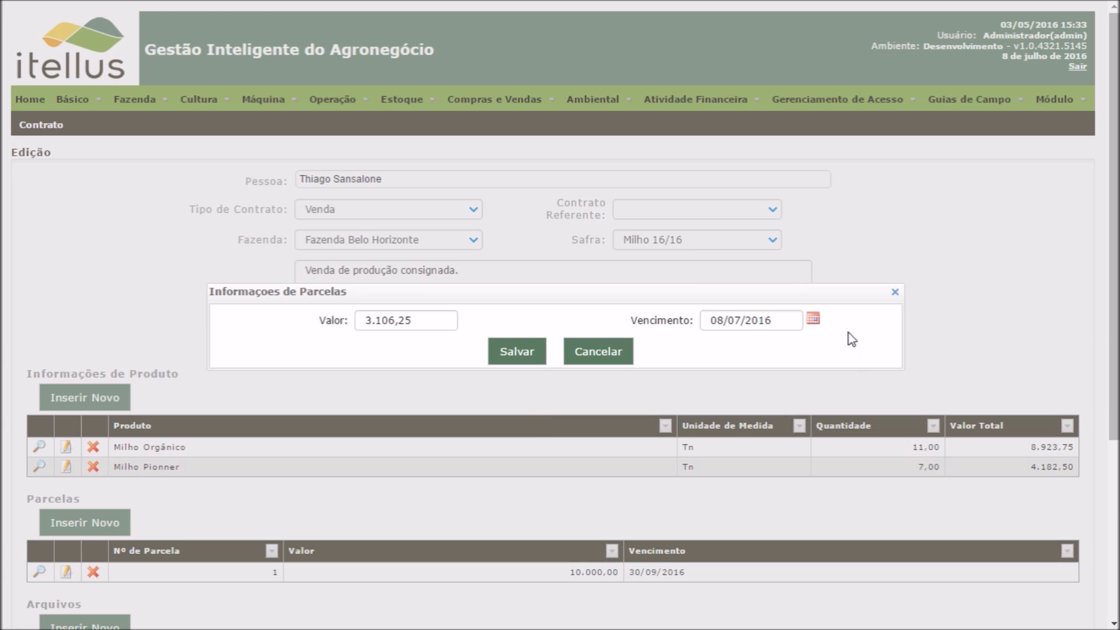
{"action": "left_click", "coordinate": [814, 320]}
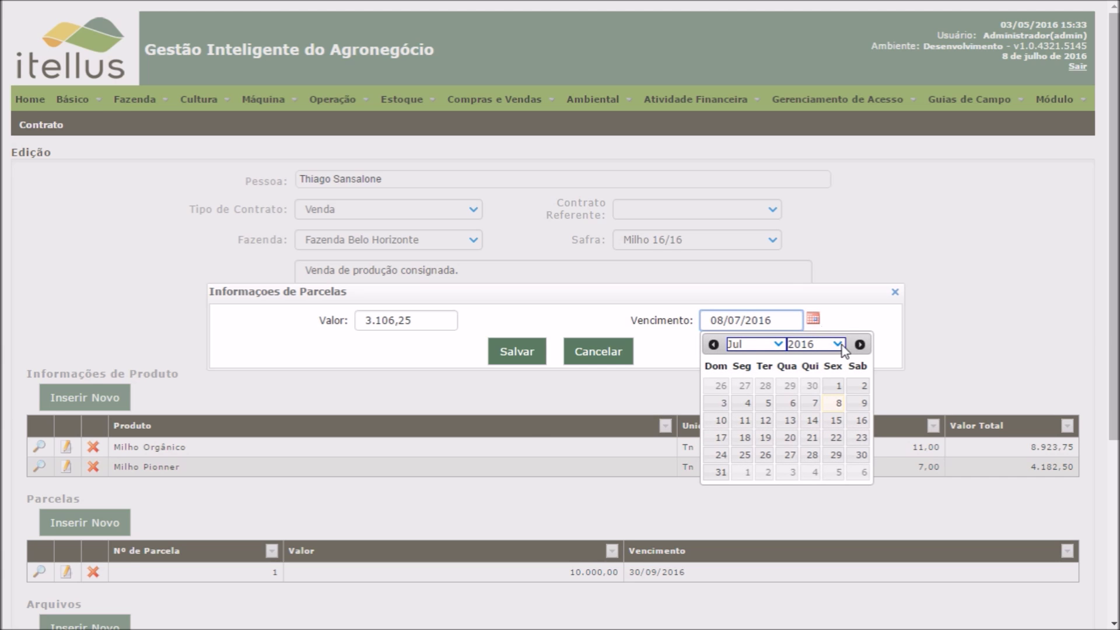
{"action": "left_click", "coordinate": [769, 349]}
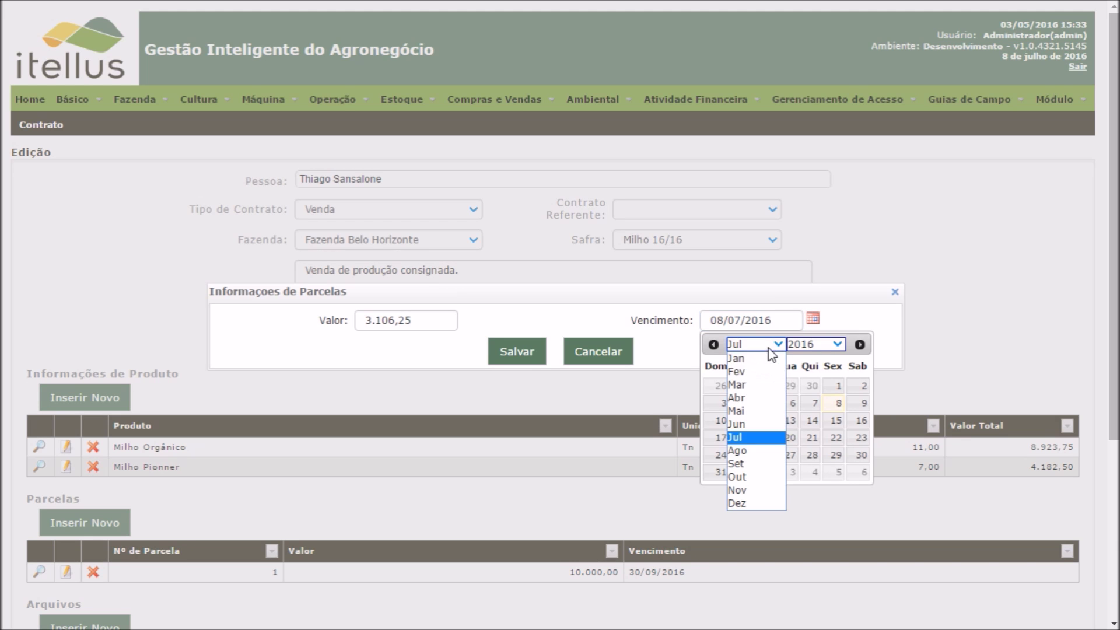
{"action": "left_click", "coordinate": [754, 477]}
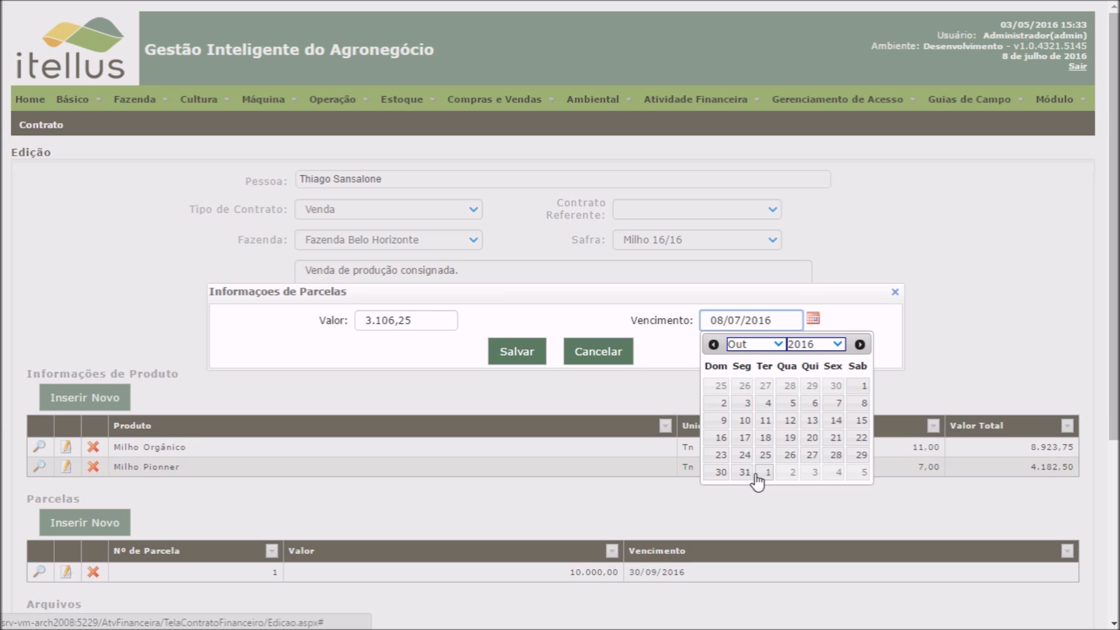
{"action": "left_click", "coordinate": [746, 473]}
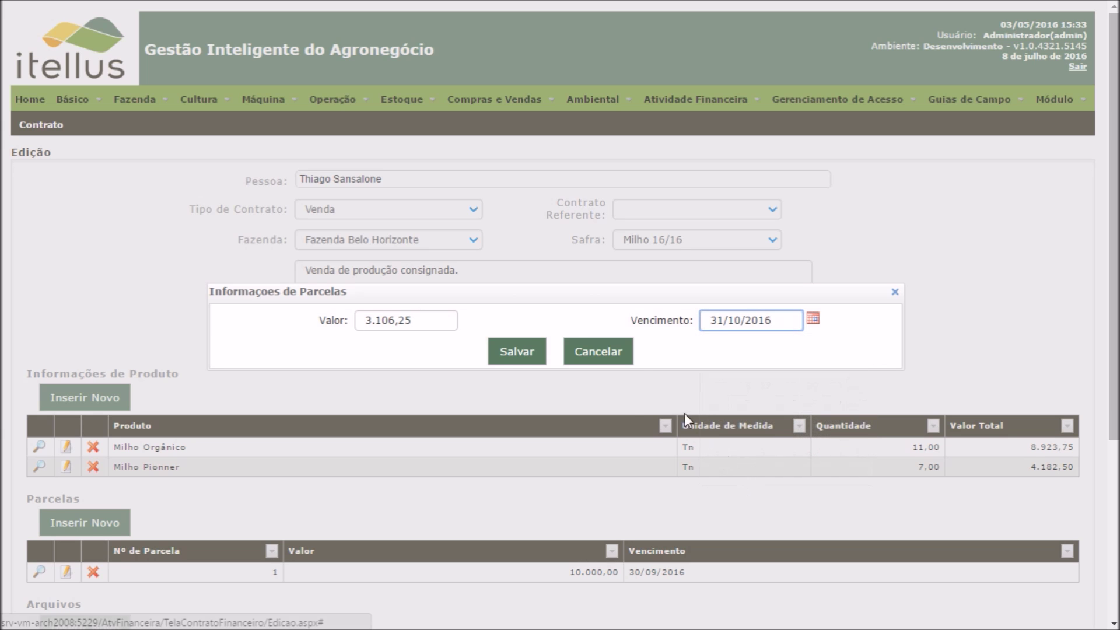
{"action": "left_click", "coordinate": [511, 351]}
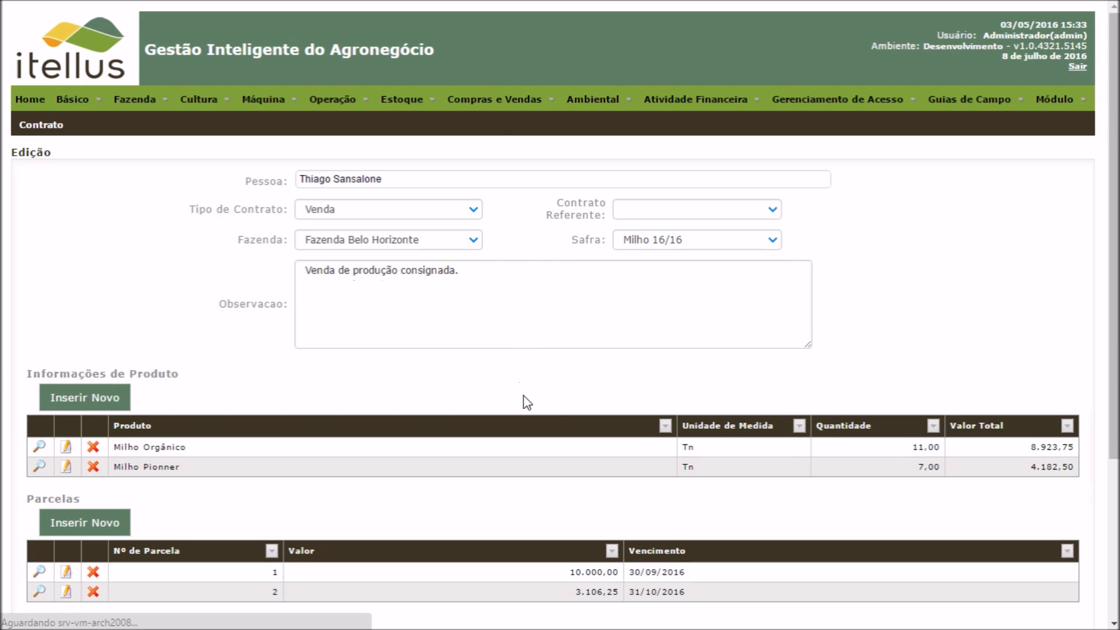
Save the completed sales contract without attached files and return to the contract list
{"action": "scroll", "coordinate": [525, 402], "scroll_direction": "down", "scroll_amount": 2}
{"action": "scroll", "coordinate": [526, 413], "scroll_direction": "down", "scroll_amount": 3}
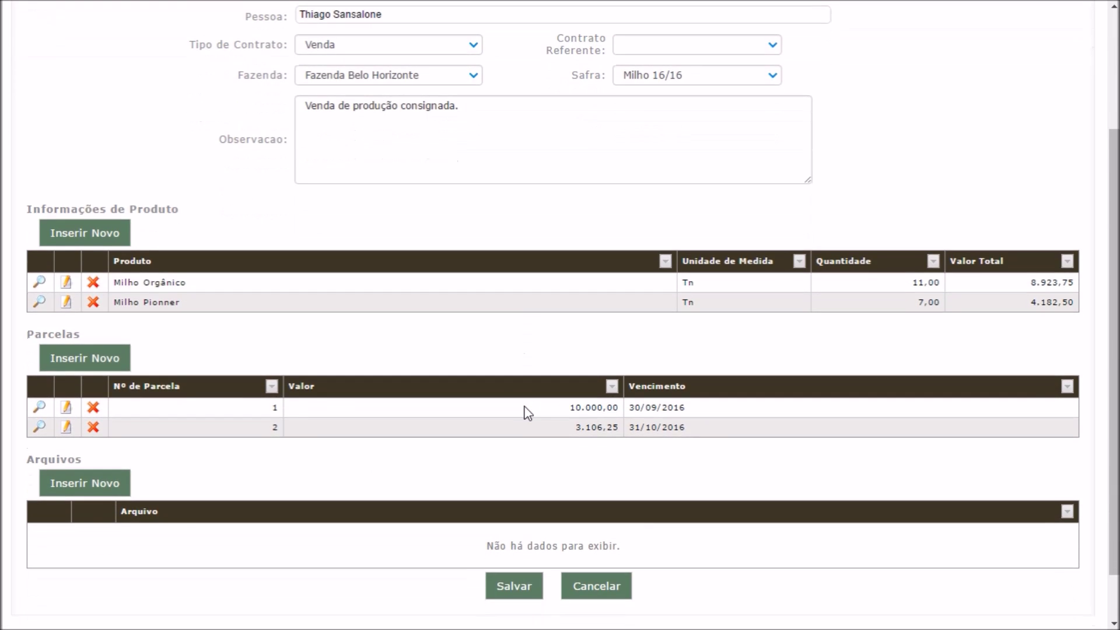
{"action": "scroll", "coordinate": [527, 413], "scroll_direction": "down", "scroll_amount": 1}
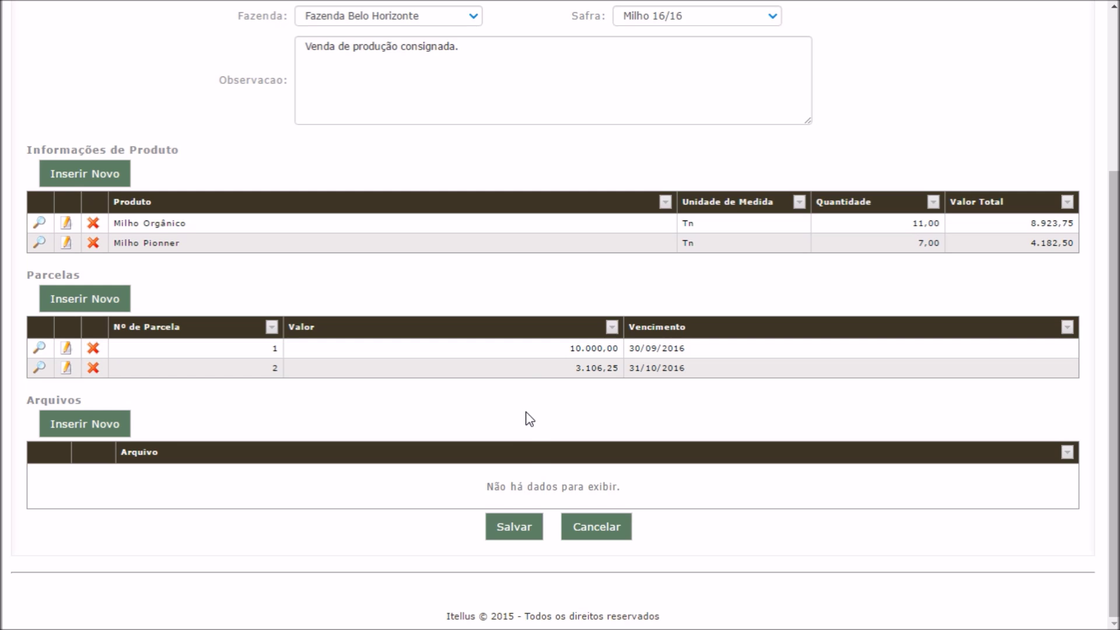
{"action": "left_click", "coordinate": [536, 525]}
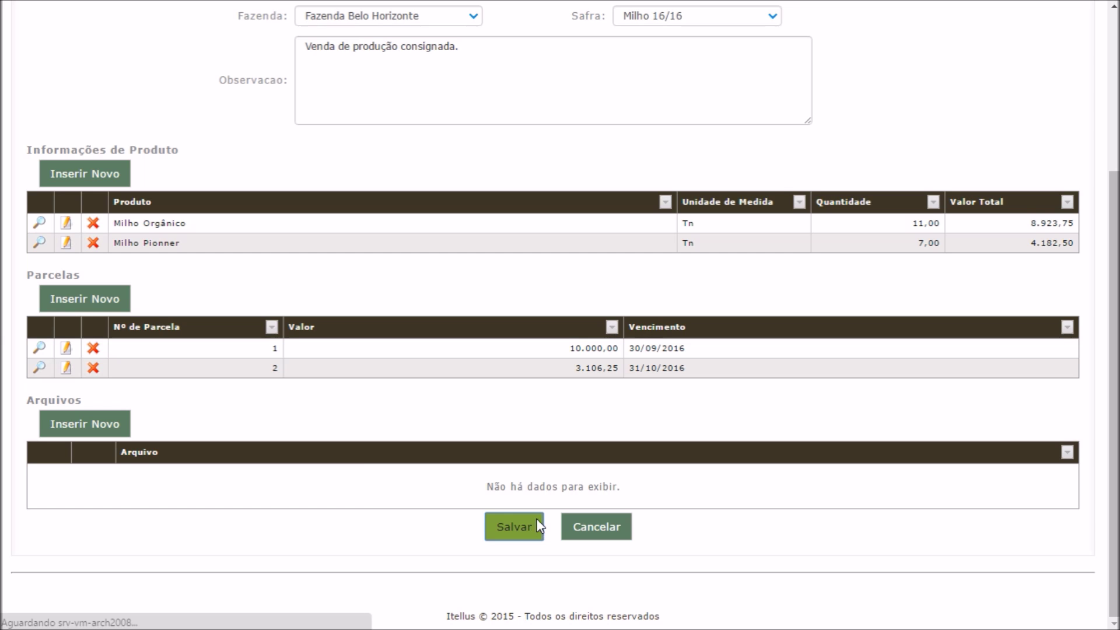
{"action": "key", "text": "Return"}
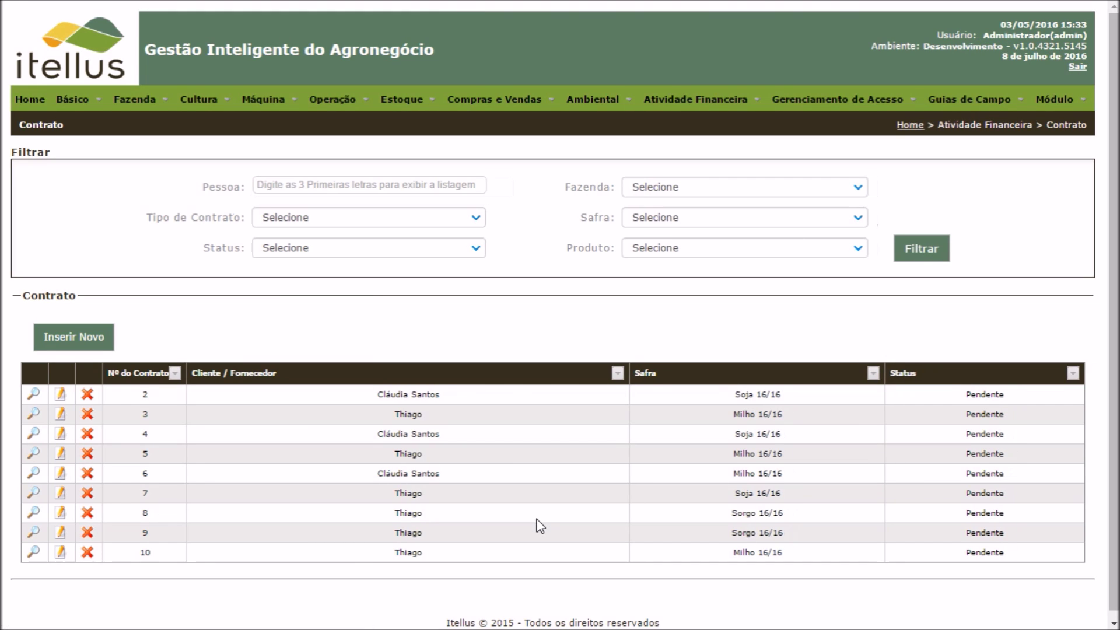